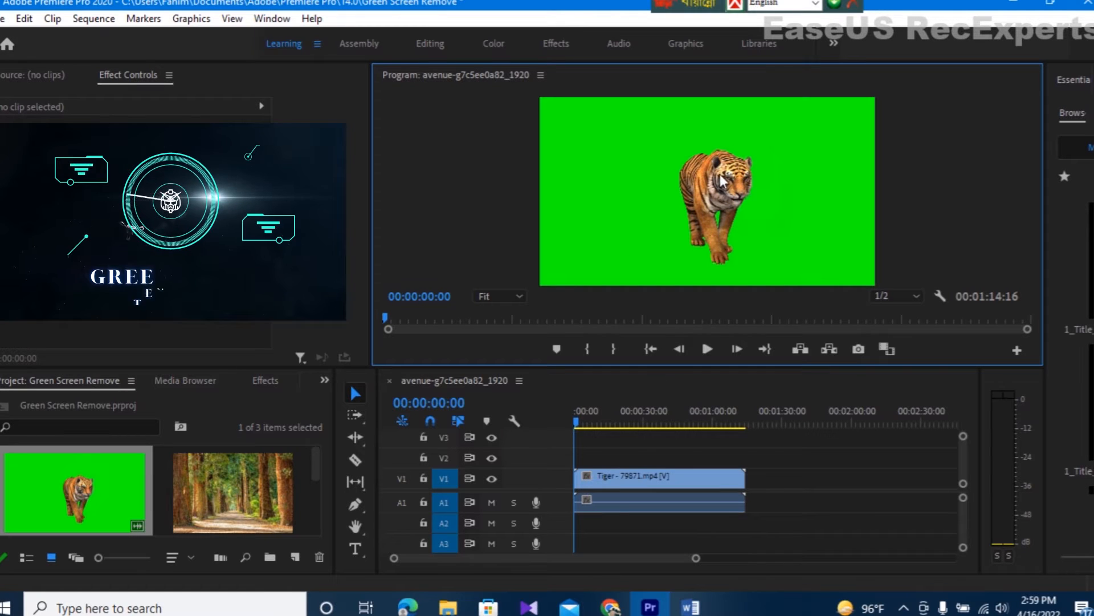
# Step: Preview the tiger green-screen clip in the sequence and return the playhead to the start
pyautogui.click(703, 348)
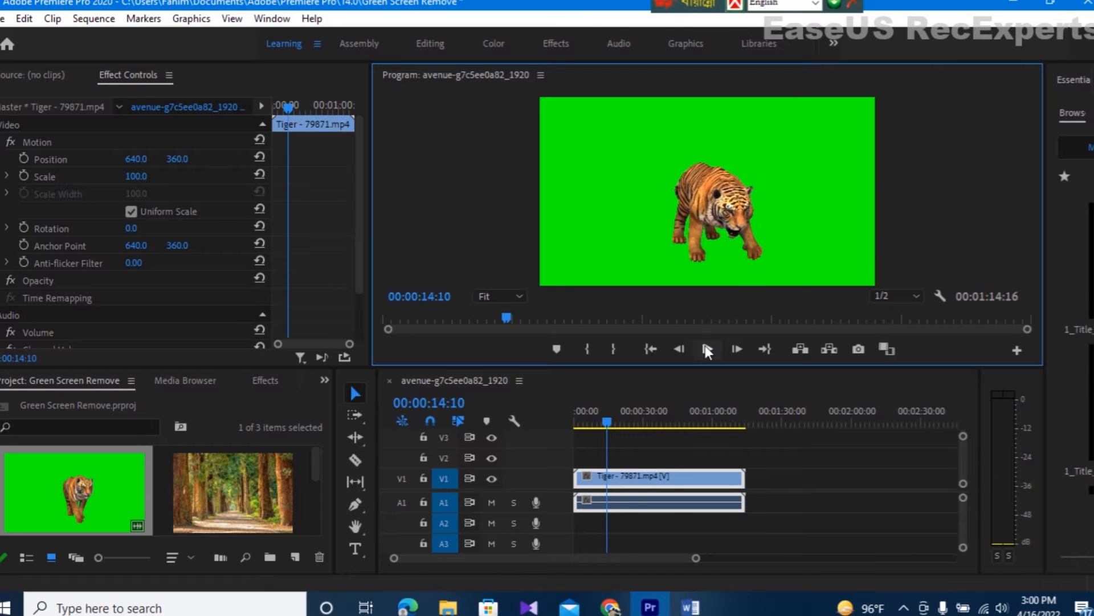
pyautogui.click(705, 346)
pyautogui.moveTo(605, 422); pyautogui.dragTo(569, 424)
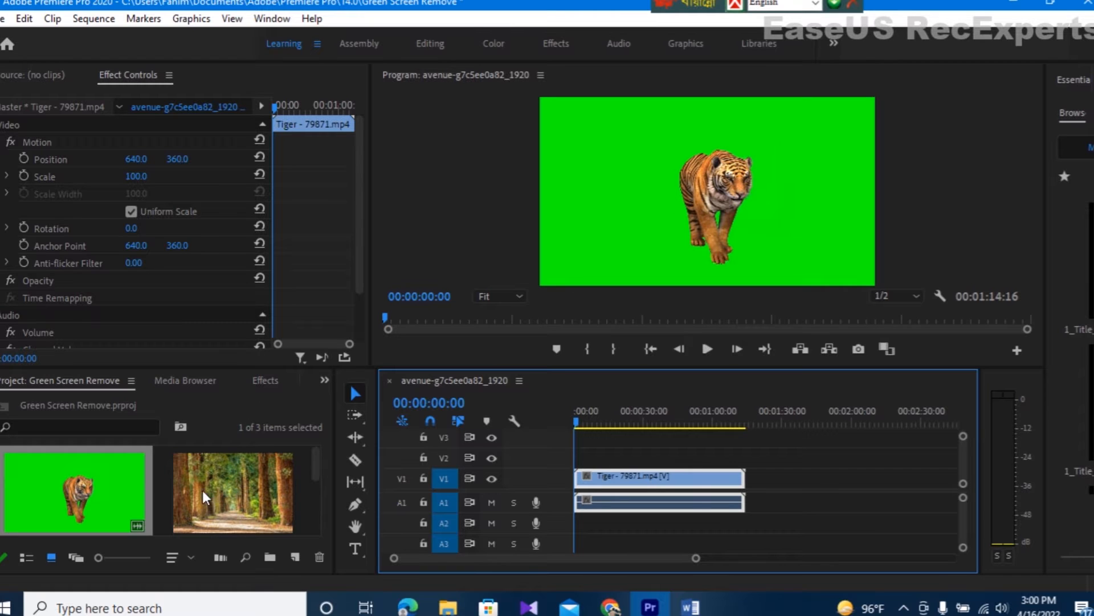
# Step: Add the avenue image to track V2 above the start of the tiger clip and scale it down to 69.9
pyautogui.moveTo(207, 487); pyautogui.dragTo(579, 459)
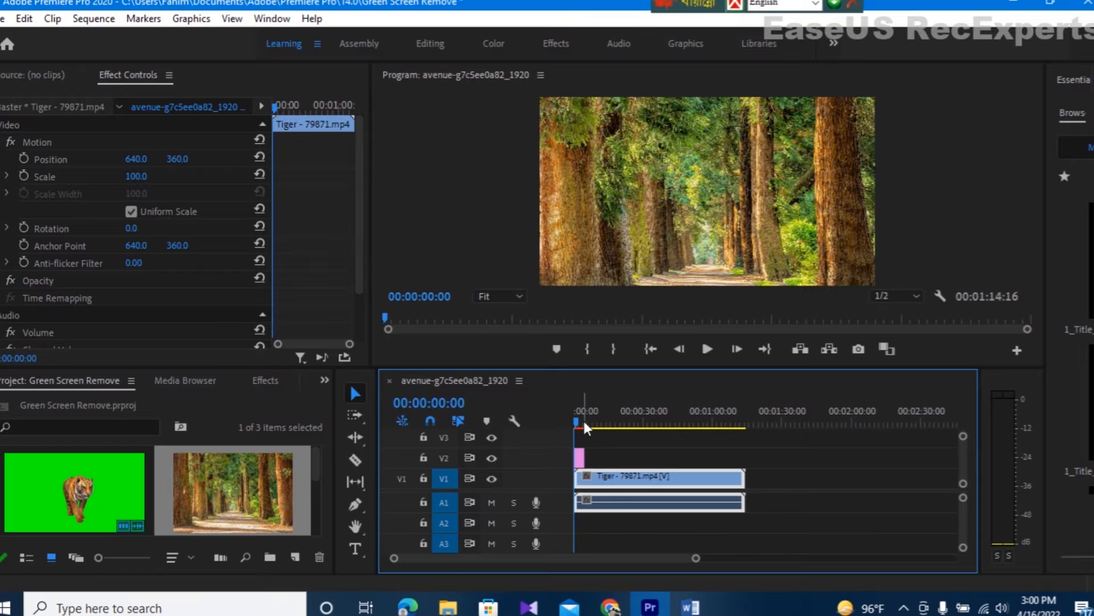
pyautogui.click(709, 179)
pyautogui.doubleClick(708, 182)
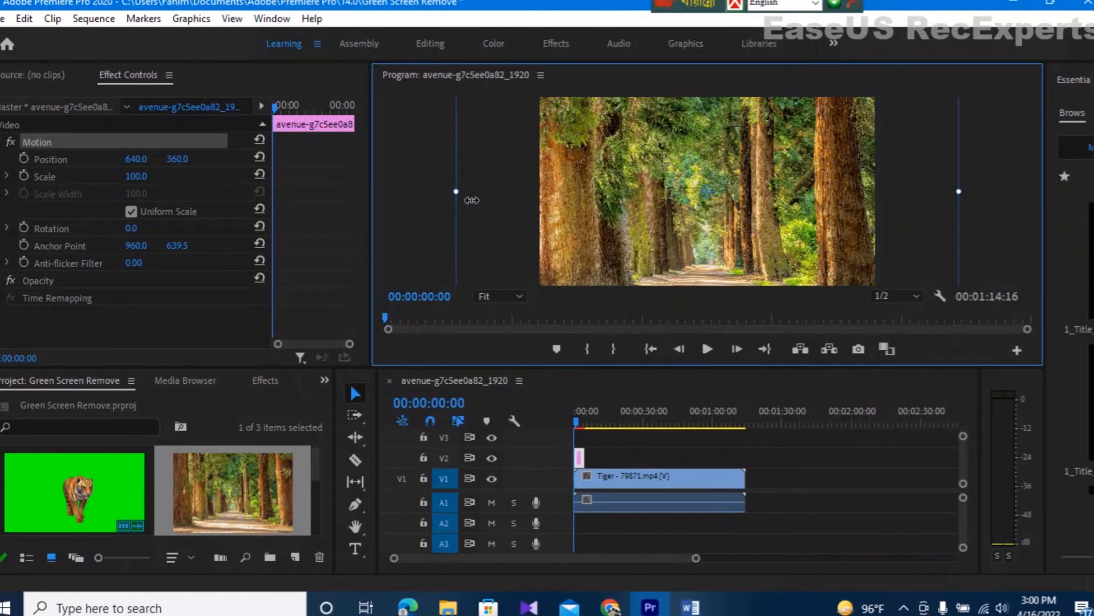
pyautogui.moveTo(456, 200); pyautogui.dragTo(536, 205)
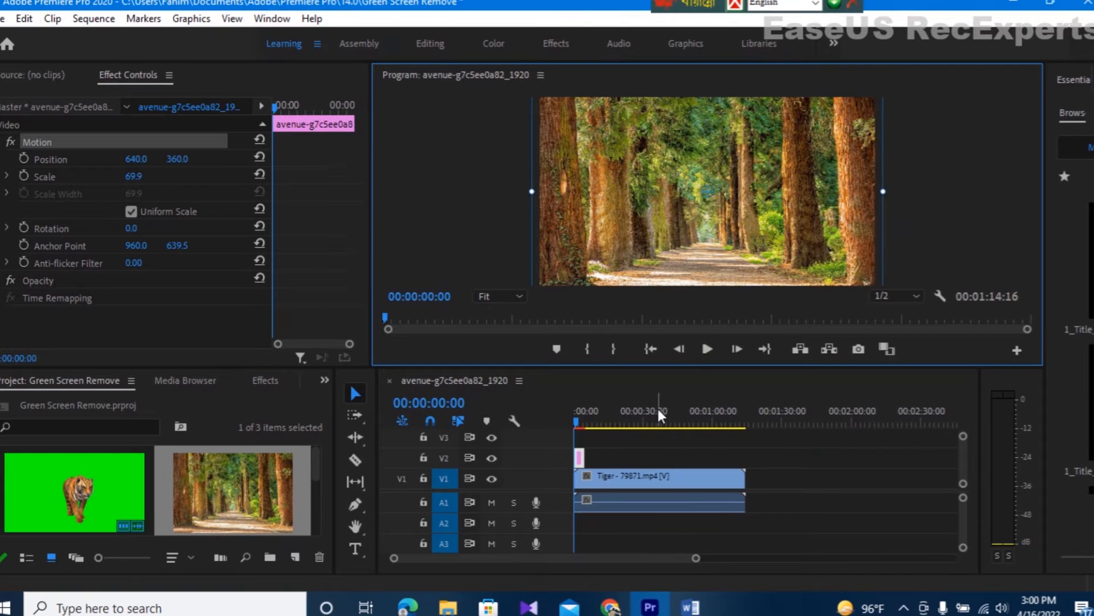
# Step: Extend the avenue image on V2 to the end of the tiger clip
pyautogui.moveTo(584, 458); pyautogui.dragTo(754, 461)
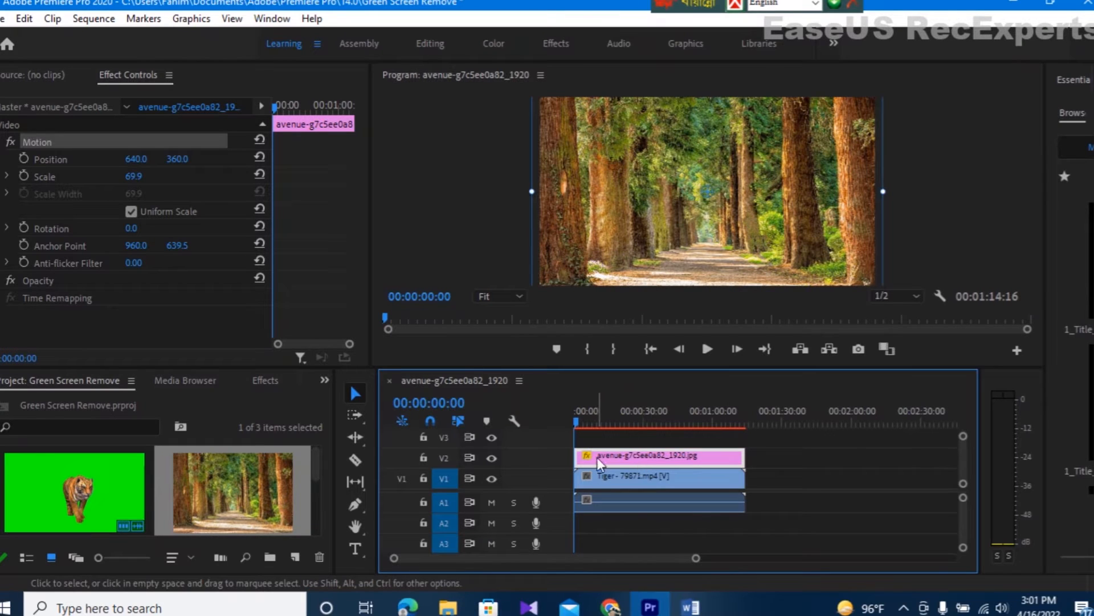
# Step: Hide and show track V2 to compare the layers, play the sequence briefly and return the playhead to the start
pyautogui.click(489, 459)
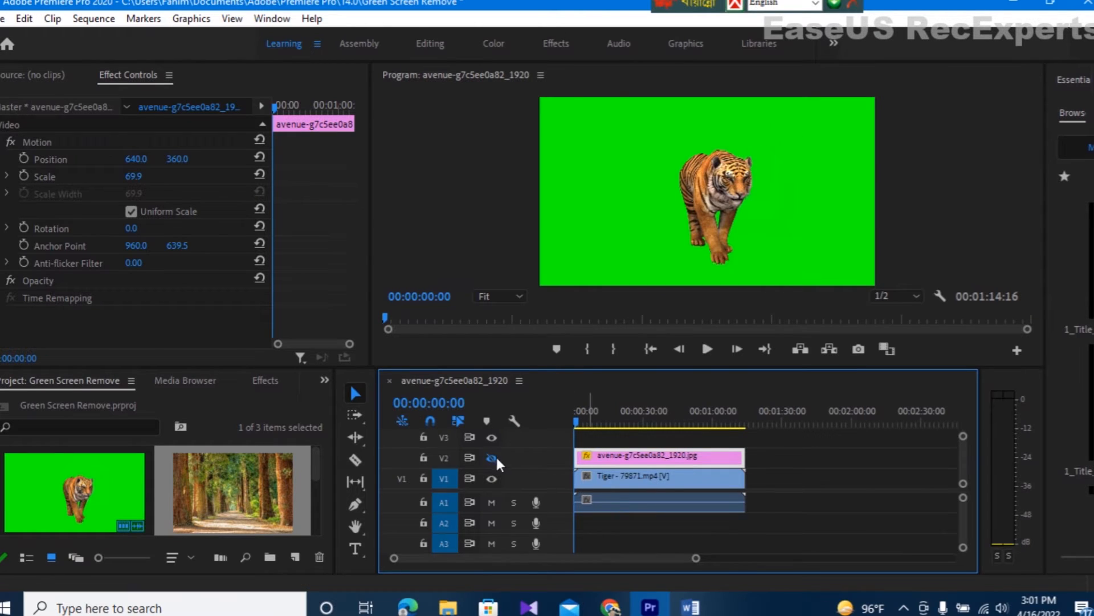
pyautogui.click(491, 457)
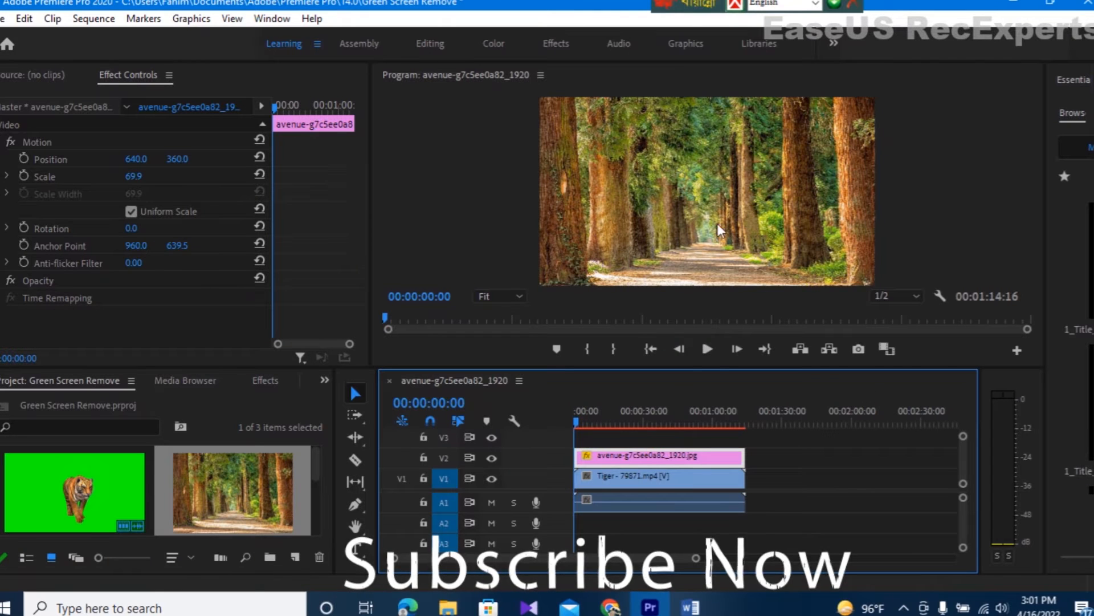
pyautogui.click(706, 348)
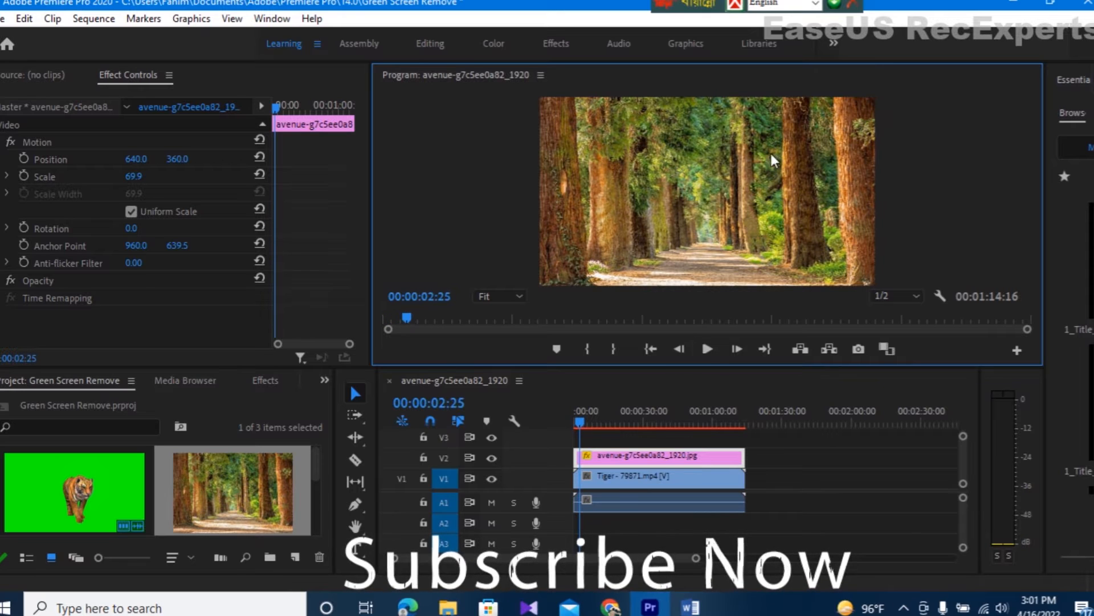
pyautogui.click(577, 420)
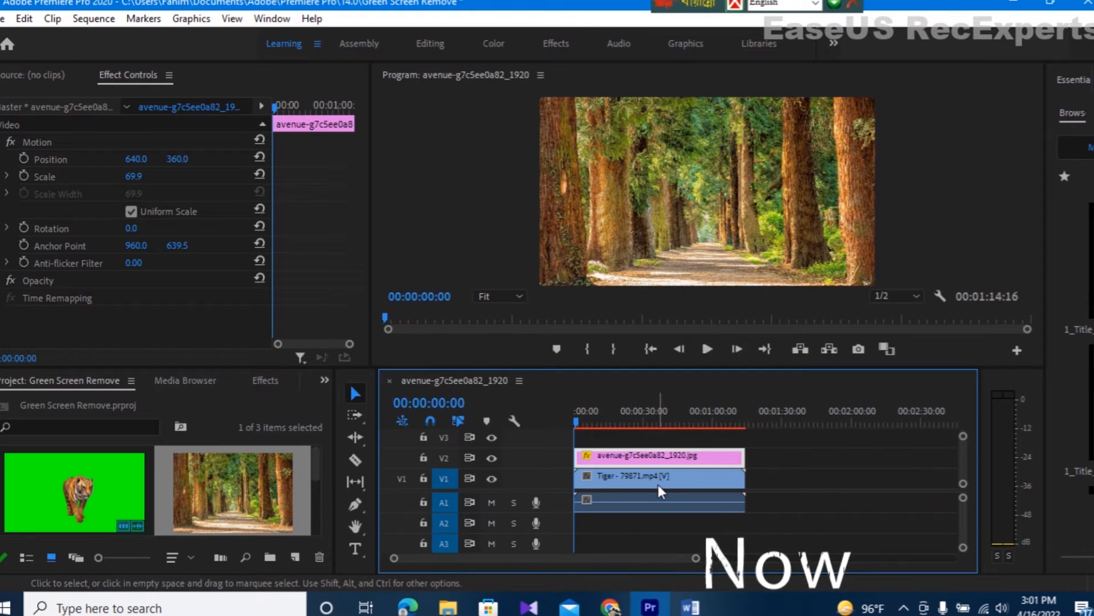
# Step: Unlink the tiger clip's audio from its video and delete the audio from track A1
pyautogui.moveTo(654, 480); pyautogui.dragTo(660, 480)
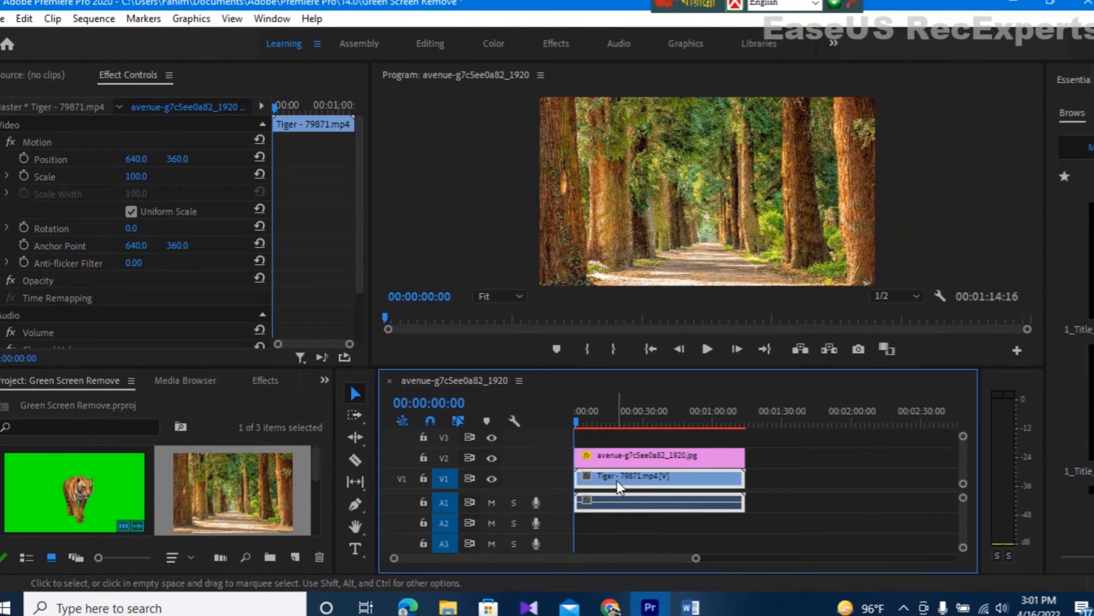
pyautogui.rightClick(618, 482)
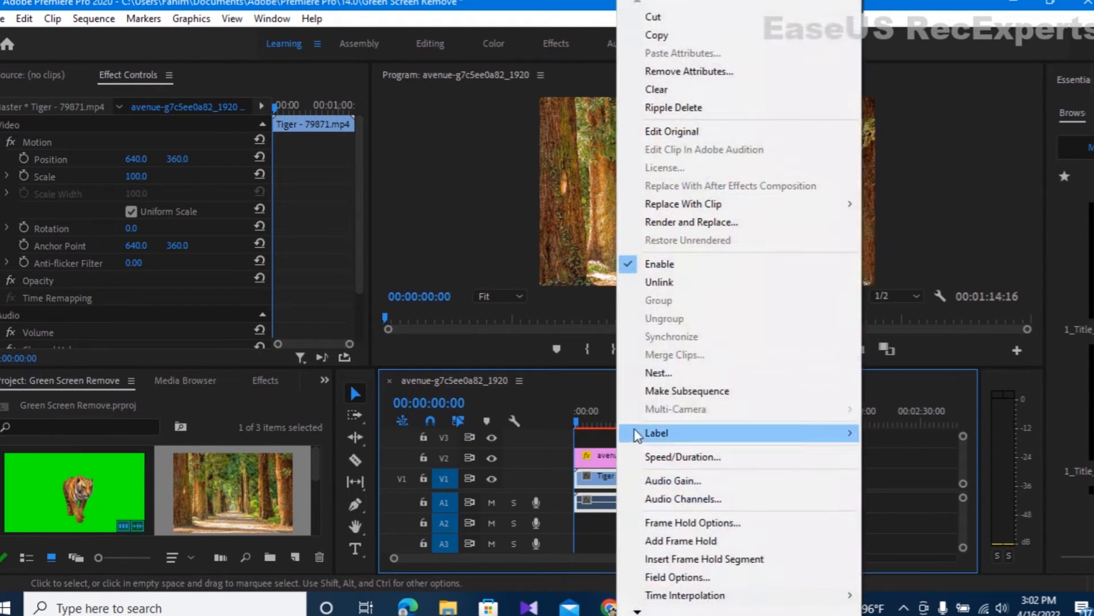
pyautogui.click(656, 282)
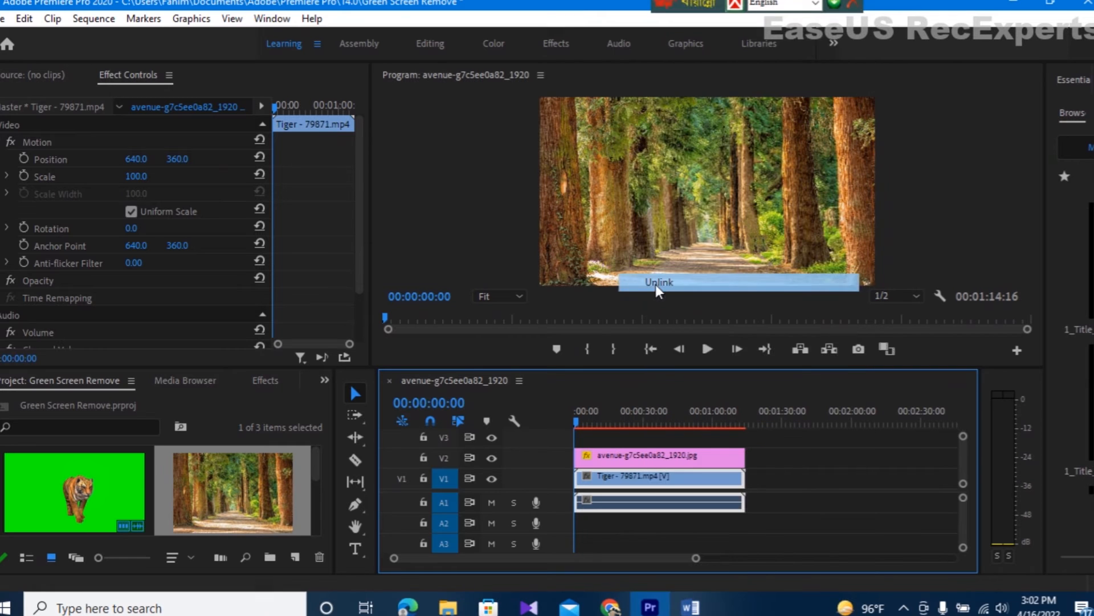
pyautogui.click(647, 506)
pyautogui.press('Delete')
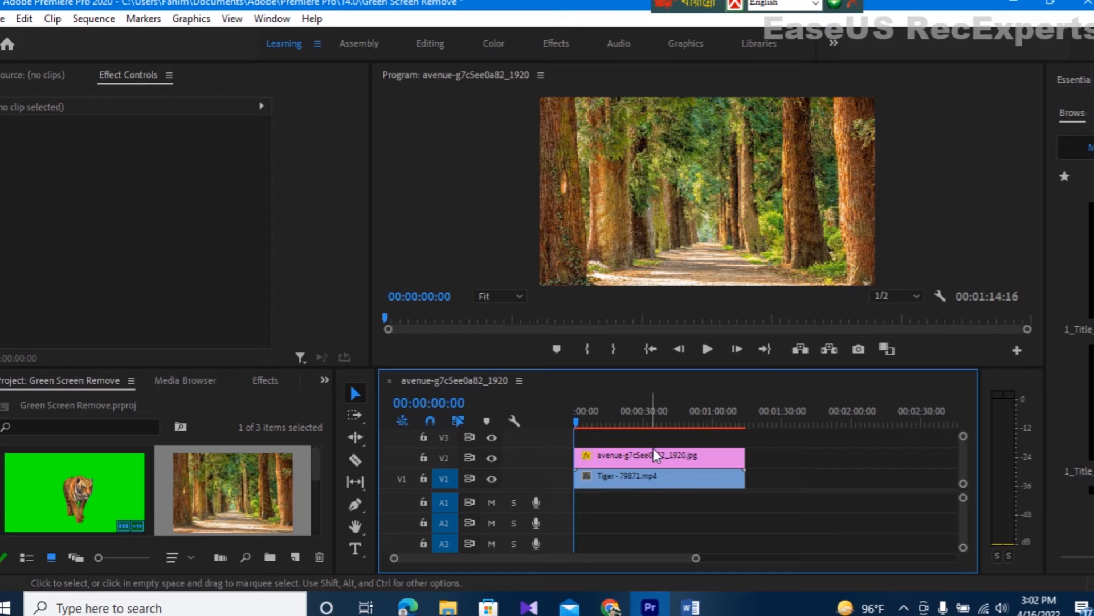
# Step: Swap the layers so the tiger clip is on V2 and the avenue image is beneath it on V1
pyautogui.click(655, 480)
pyautogui.moveTo(655, 480); pyautogui.dragTo(655, 435)
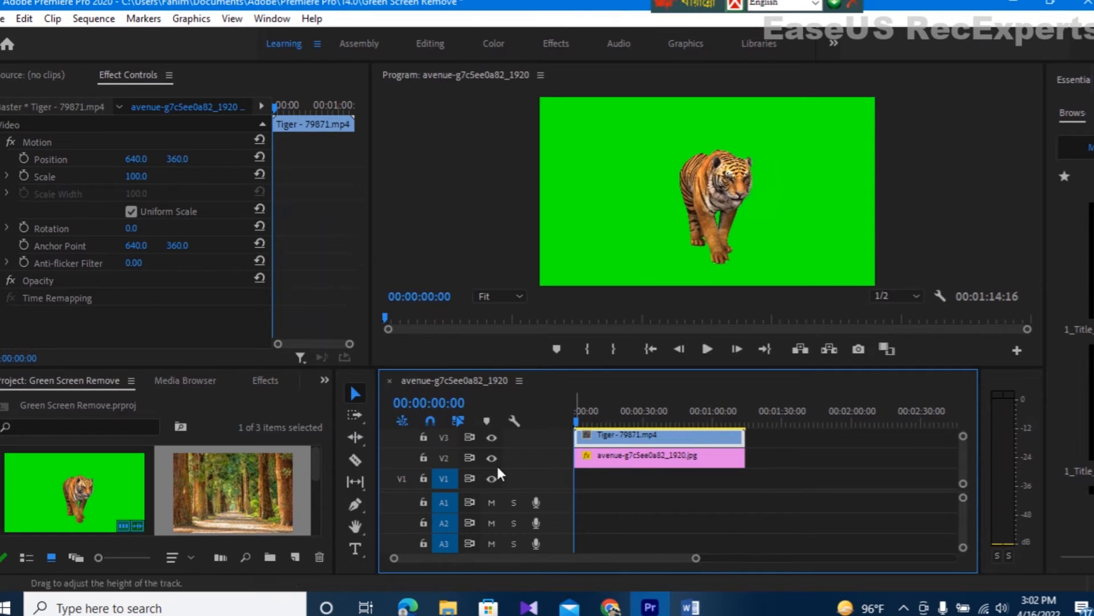
pyautogui.moveTo(643, 457); pyautogui.dragTo(642, 478)
pyautogui.moveTo(627, 432); pyautogui.dragTo(631, 456)
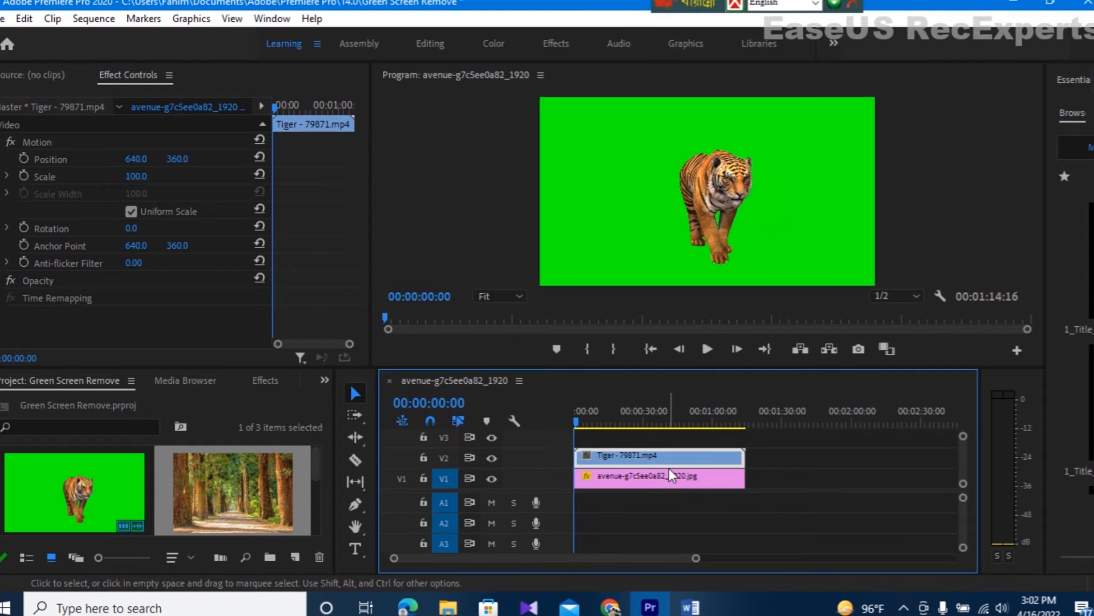
# Step: Play the start of the rearranged sequence and return the playhead to 00:00:00:00
pyautogui.click(705, 352)
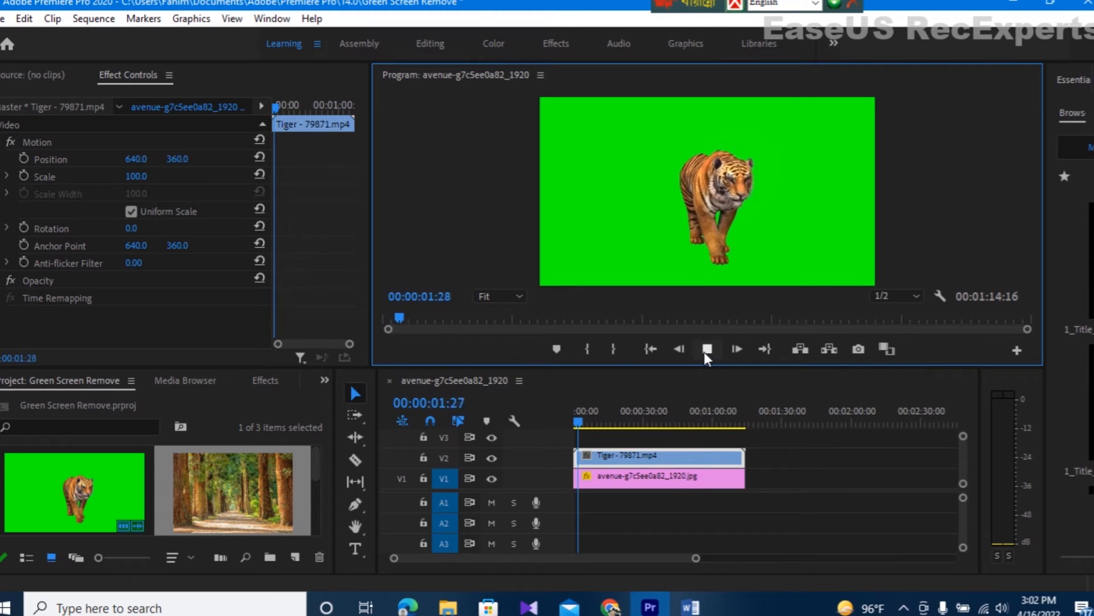
pyautogui.click(704, 351)
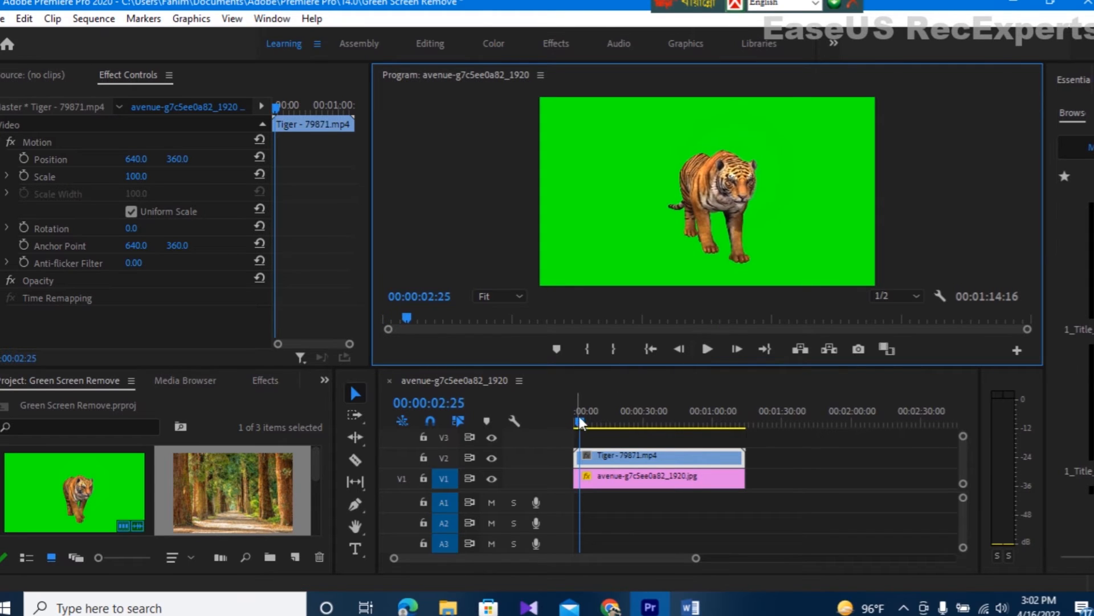
pyautogui.moveTo(580, 422); pyautogui.dragTo(573, 422)
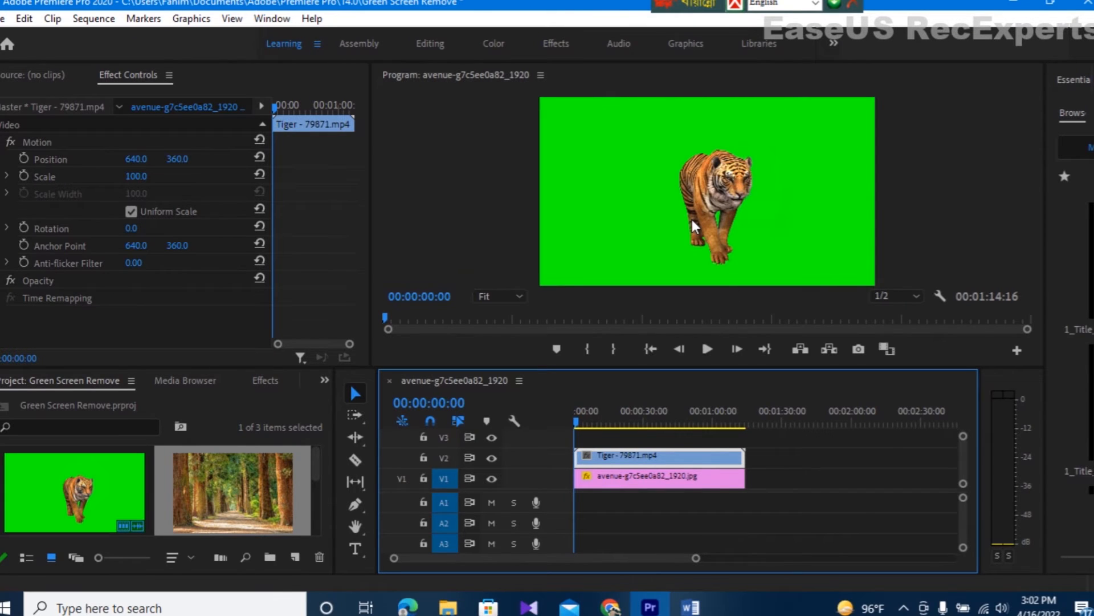
# Step: Bring up the Effects panel and make sure it is enabled in the workspace
pyautogui.click(255, 387)
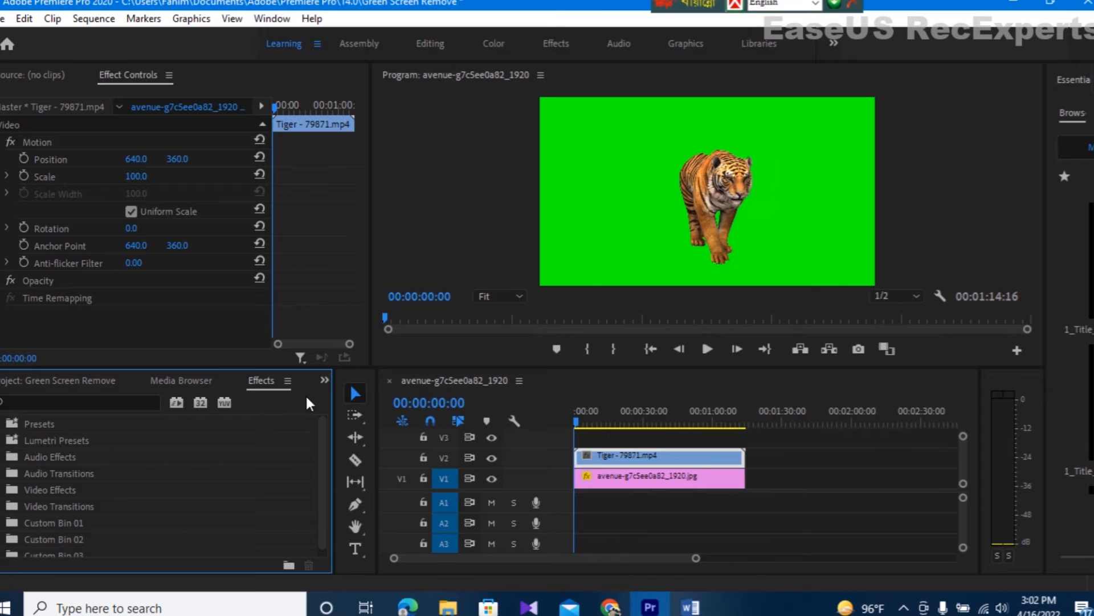
pyautogui.click(269, 21)
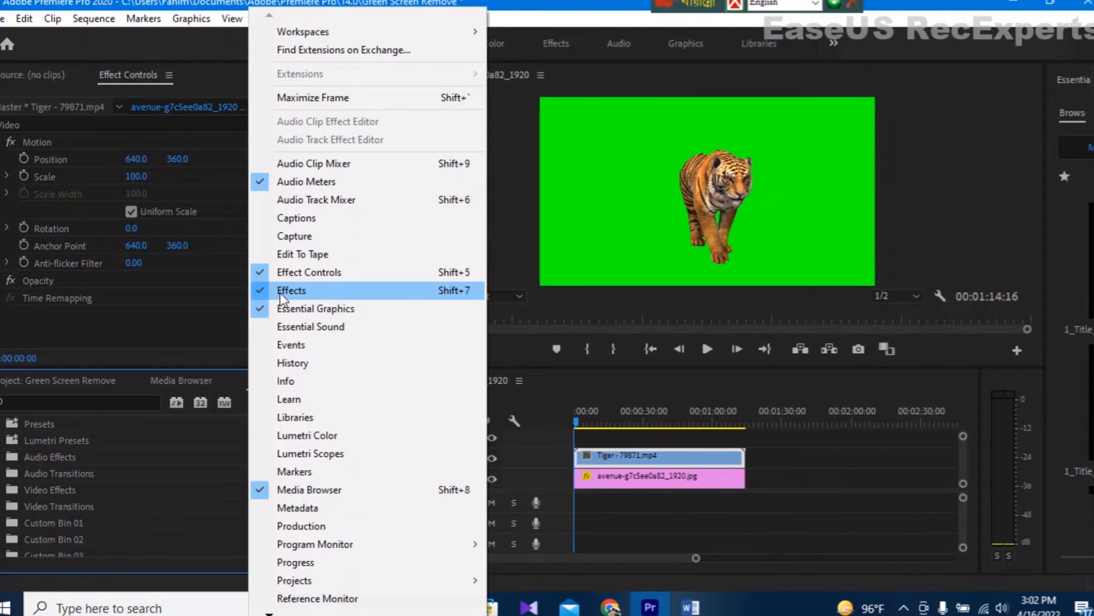
pyautogui.click(298, 291)
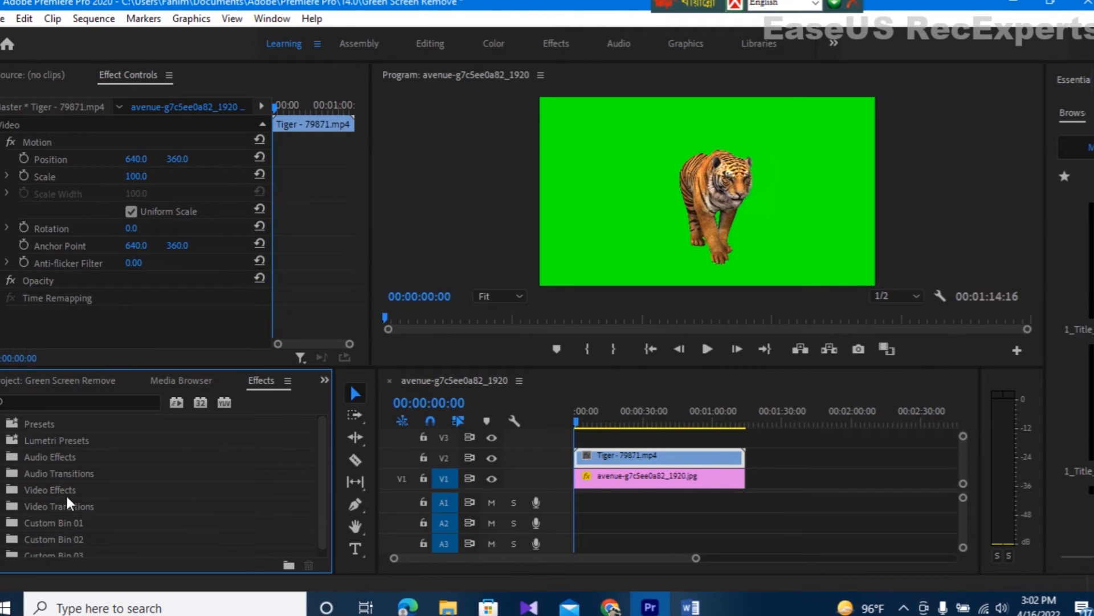
# Step: Browse the Video Effects folder and expand its Keying group to examine the available keying effects, including Ultra Key
pyautogui.scroll(-1, 28, 482)
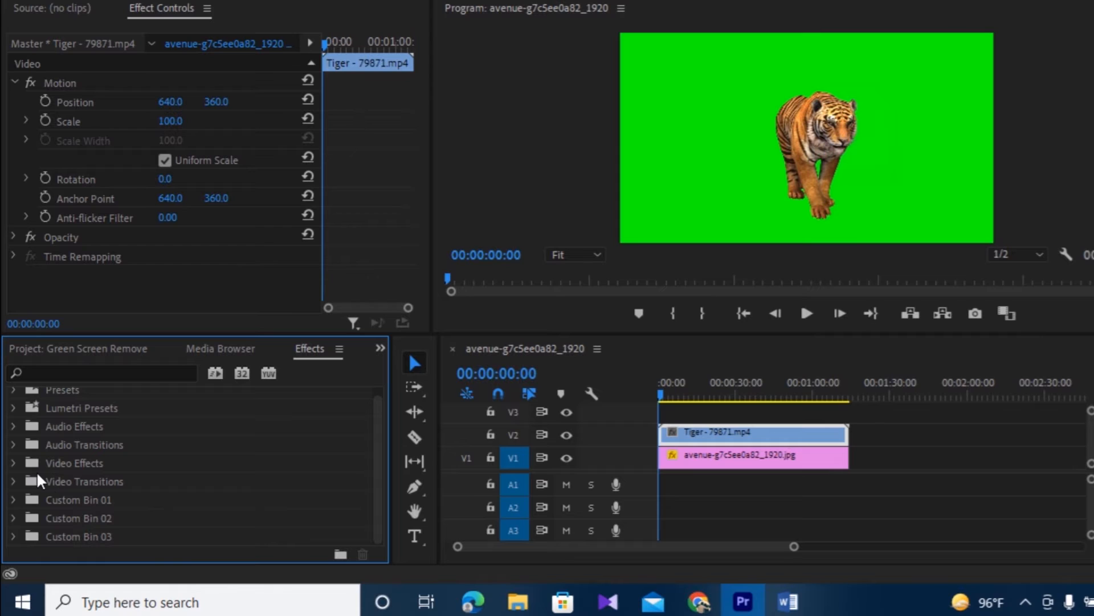
pyautogui.click(13, 463)
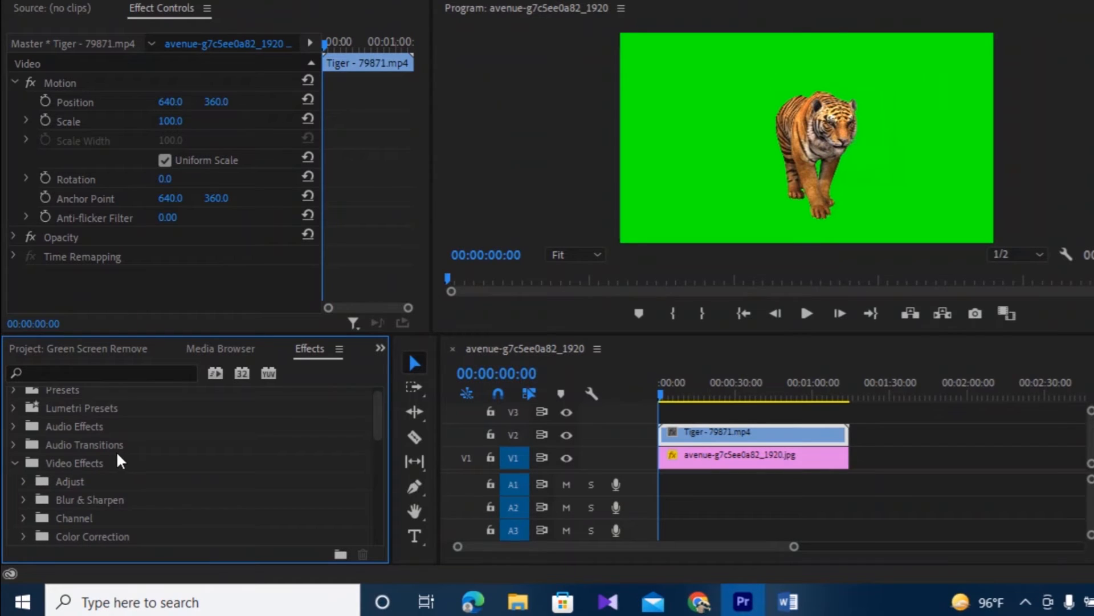
pyautogui.scroll(-3, 116, 454)
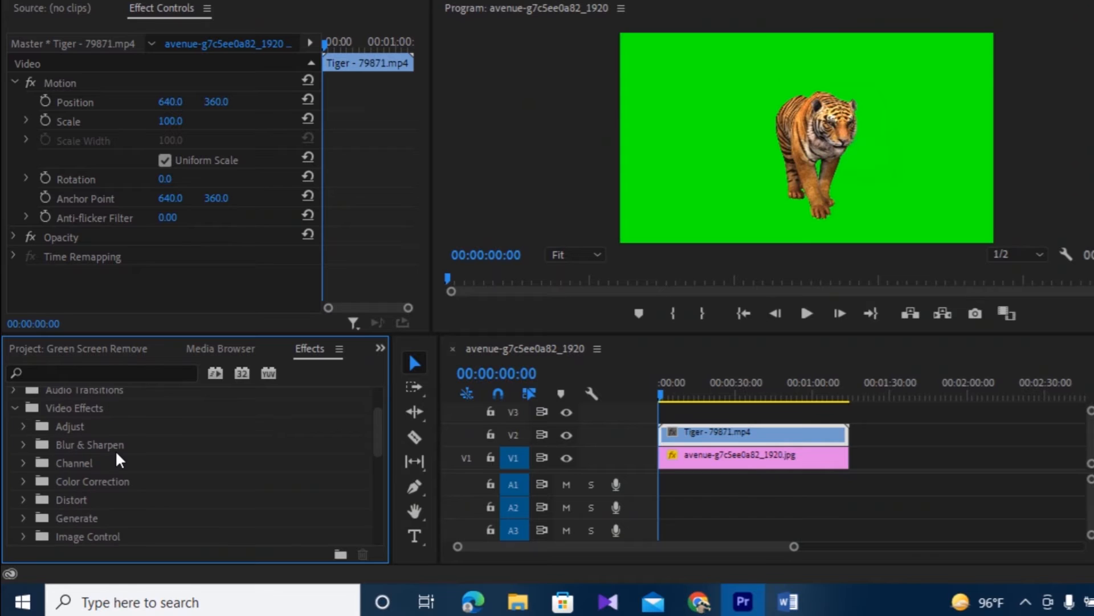
pyautogui.scroll(-3, 94, 460)
pyautogui.scroll(-6, 94, 460)
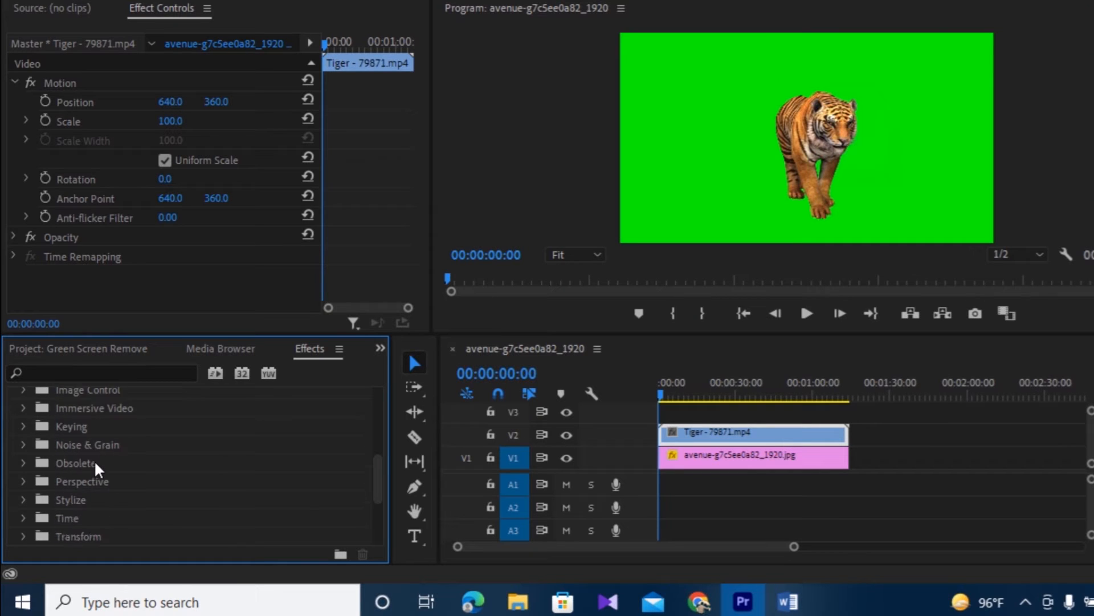
pyautogui.scroll(-1, 94, 468)
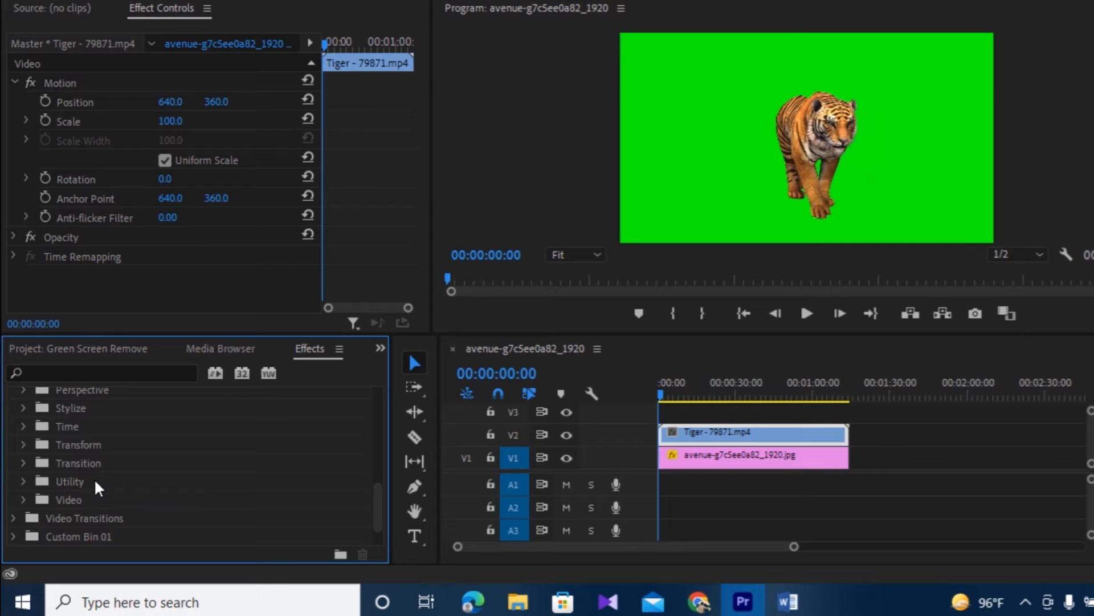
pyautogui.scroll(2, 99, 485)
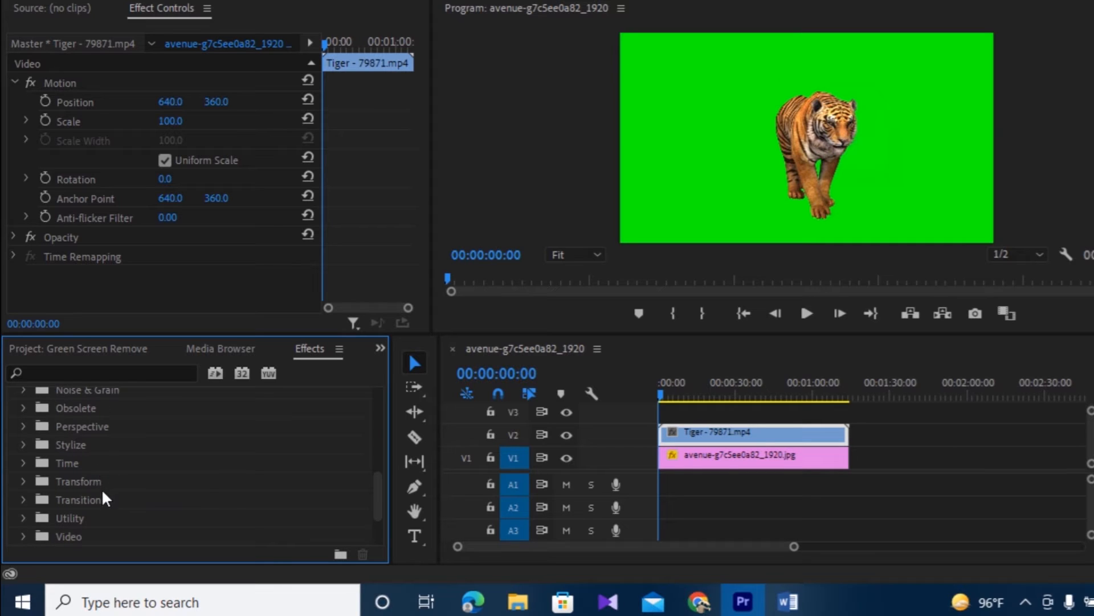
pyautogui.scroll(2, 102, 496)
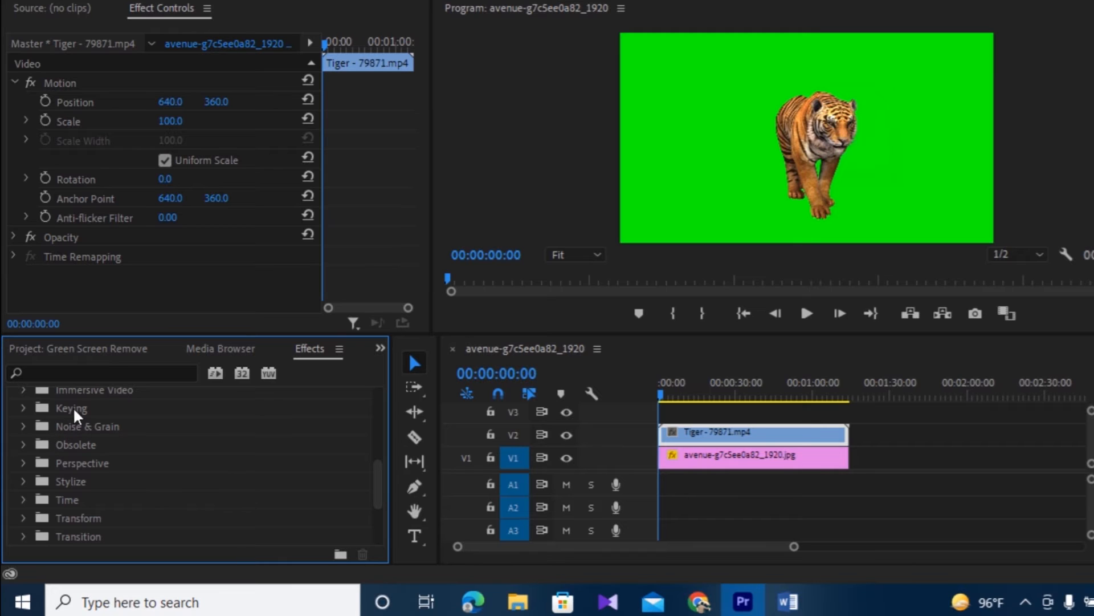
pyautogui.click(24, 409)
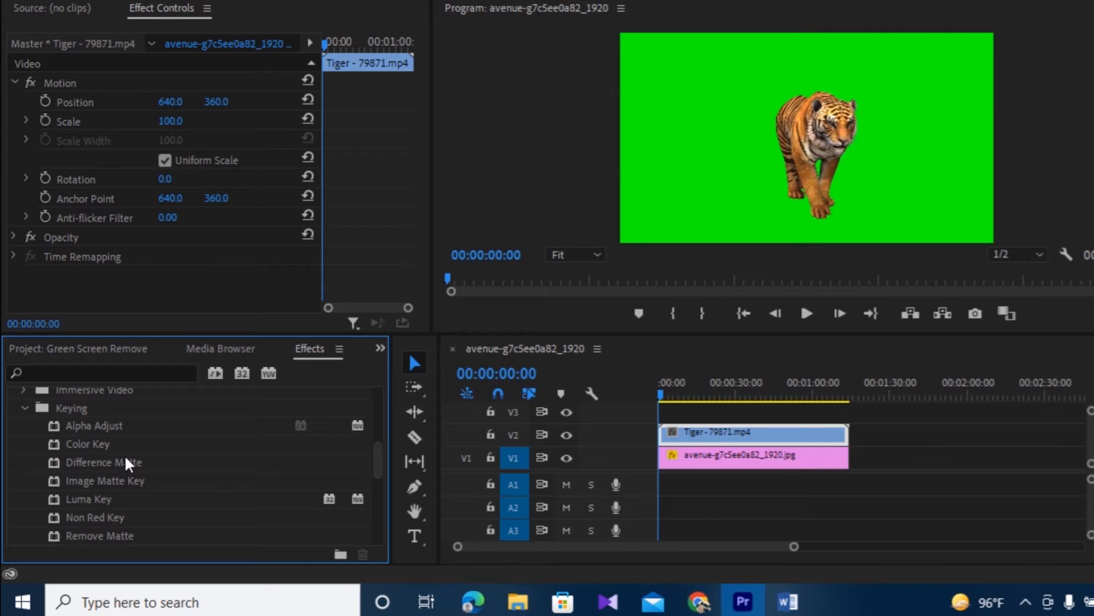
pyautogui.scroll(-2, 127, 456)
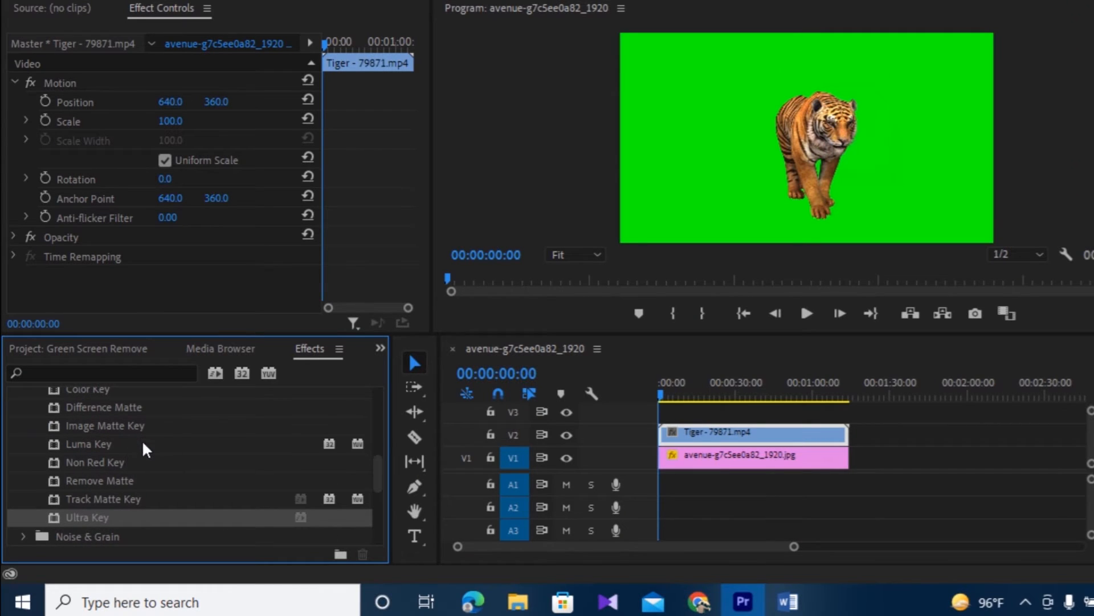
pyautogui.scroll(-1, 171, 456)
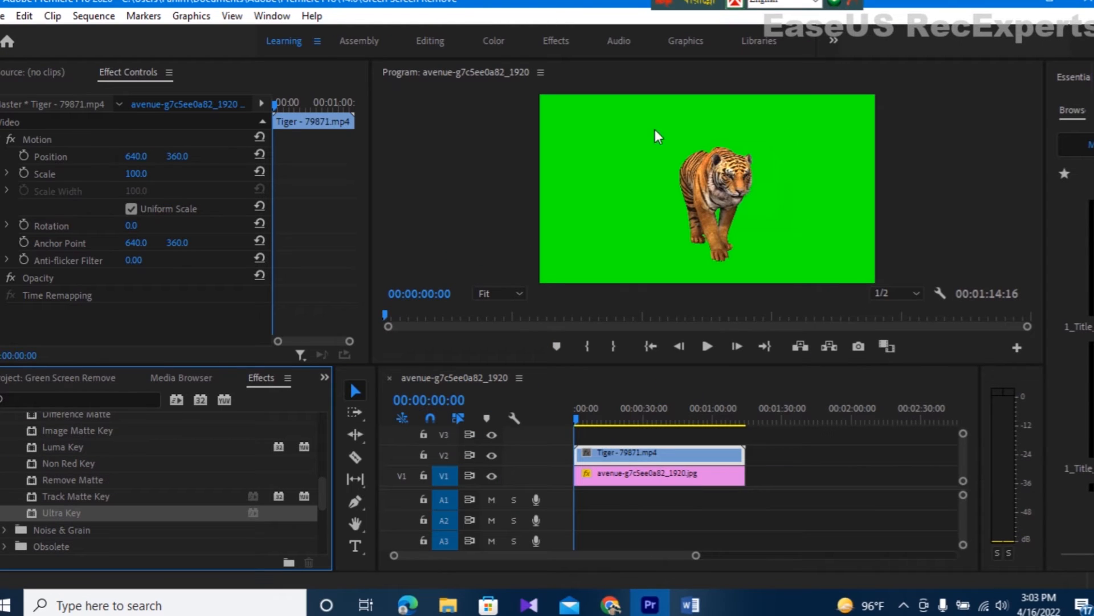
pyautogui.click(65, 495)
pyautogui.click(67, 513)
pyautogui.click(71, 465)
# Step: Search the effects for "ultra" and apply the Ultra Key effect to the tiger clip on V2
pyautogui.scroll(5, 77, 480)
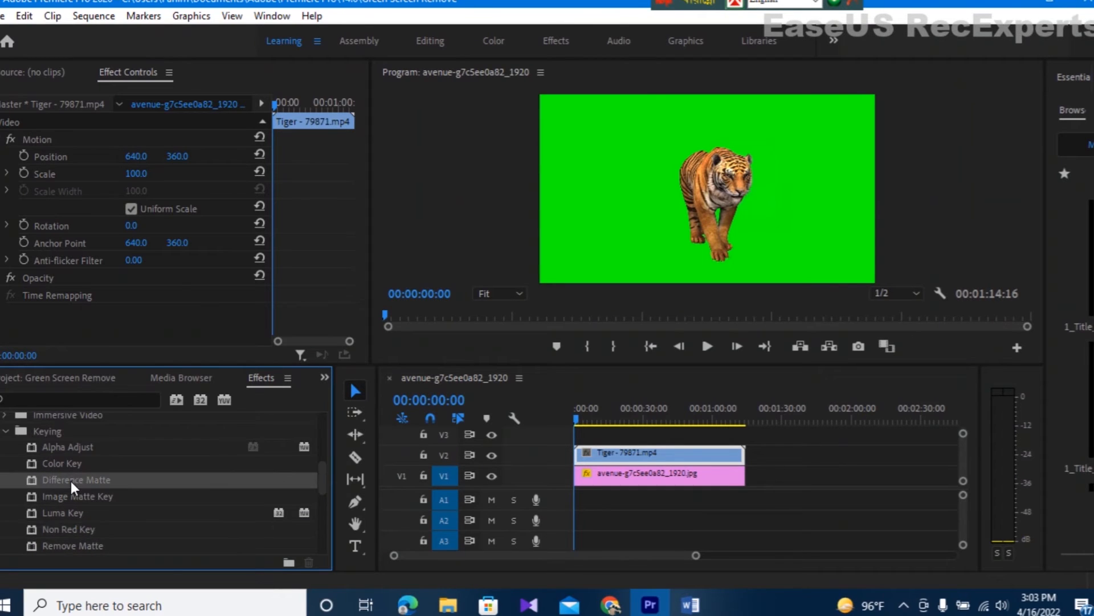
pyautogui.scroll(3, 63, 480)
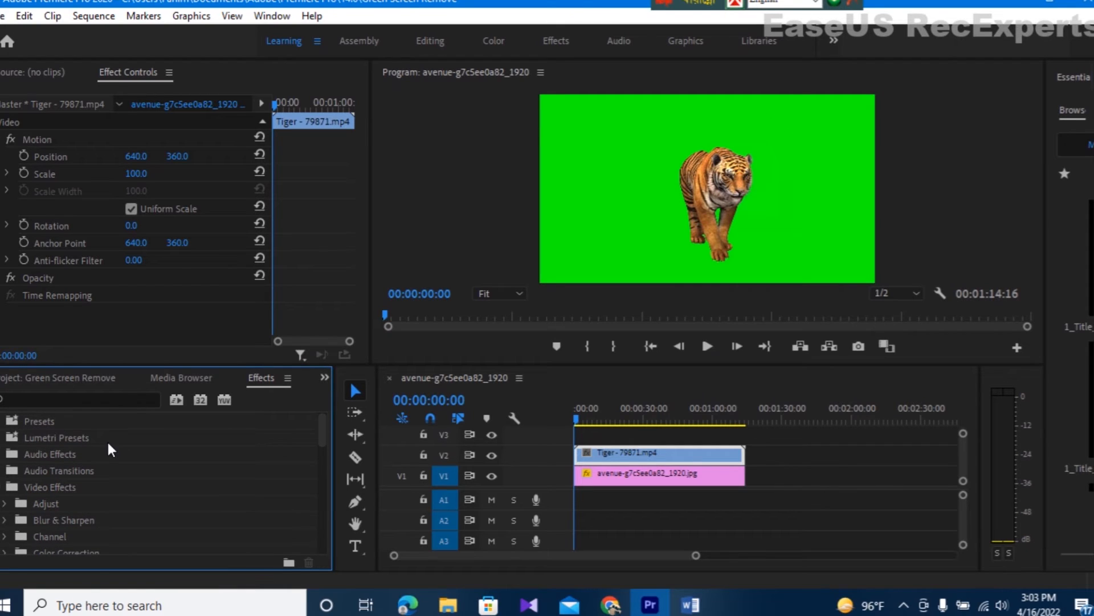
pyautogui.click(18, 400)
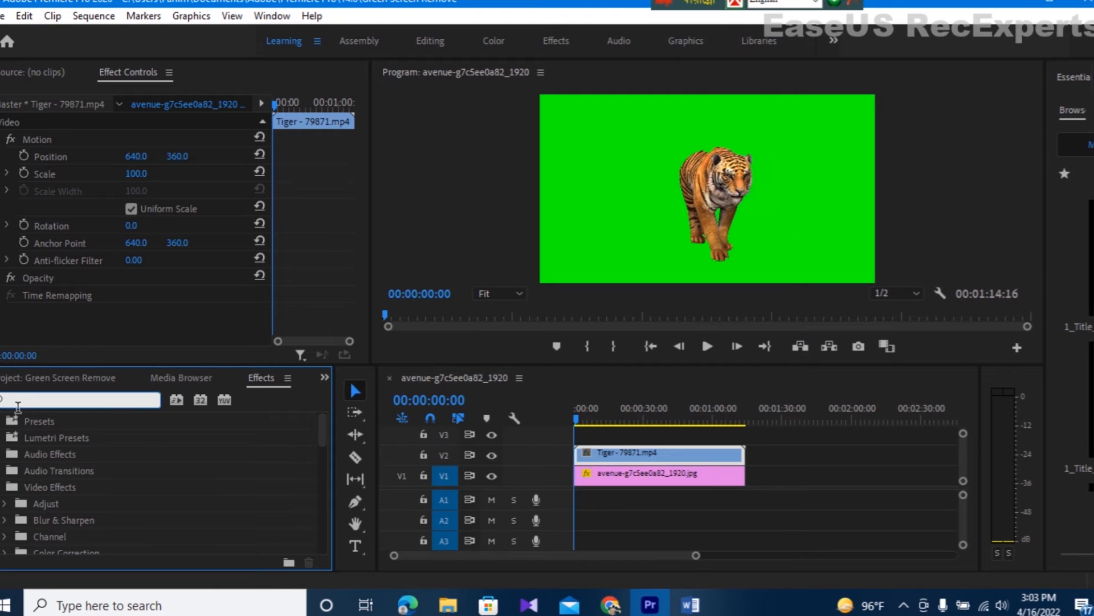
pyautogui.write('ultra')
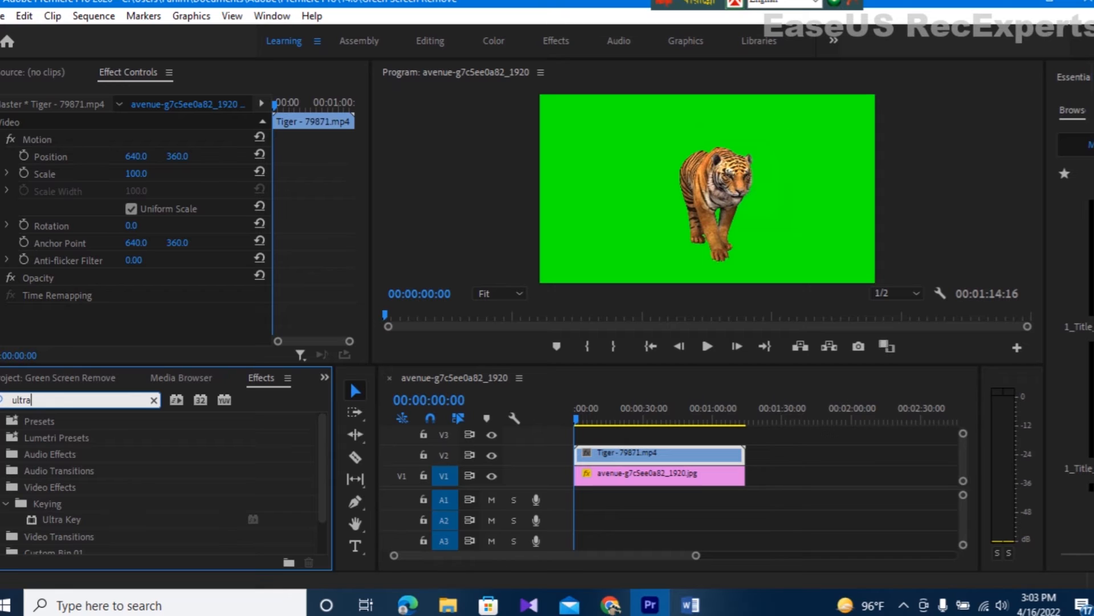
pyautogui.click(50, 518)
pyautogui.moveTo(50, 518); pyautogui.dragTo(634, 455)
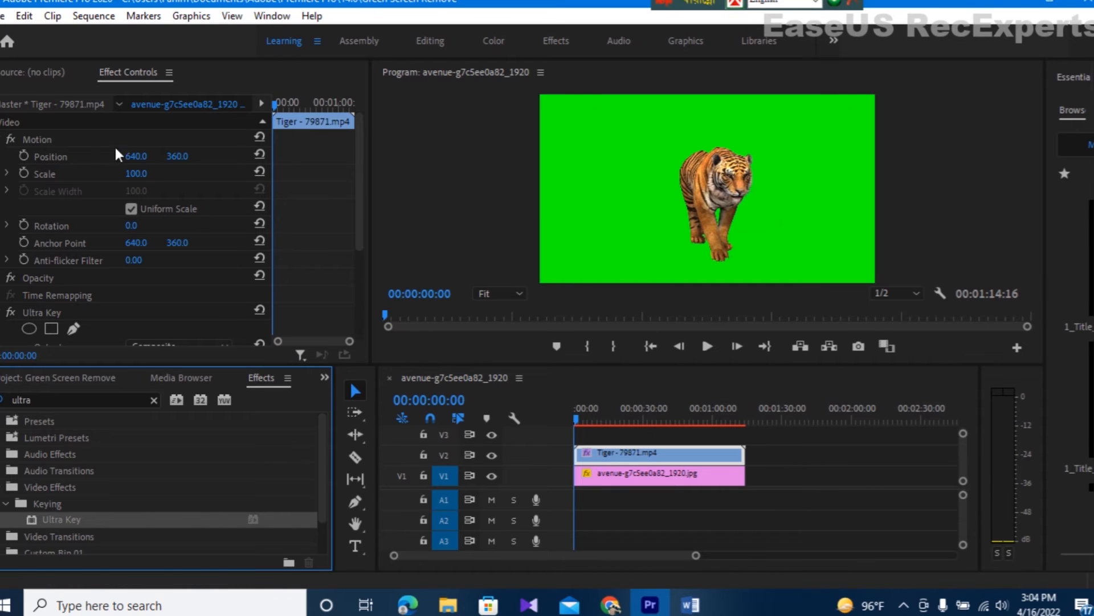
# Step: Make sure Effect Controls is enabled in the workspace and display the tiger clip's effect settings there
pyautogui.click(24, 72)
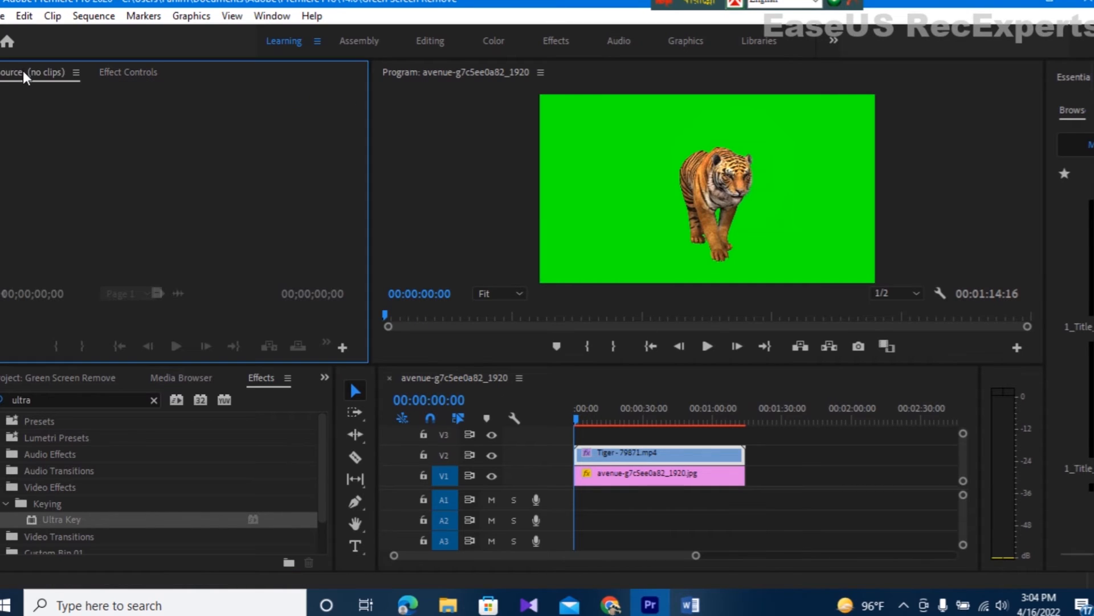
pyautogui.click(128, 72)
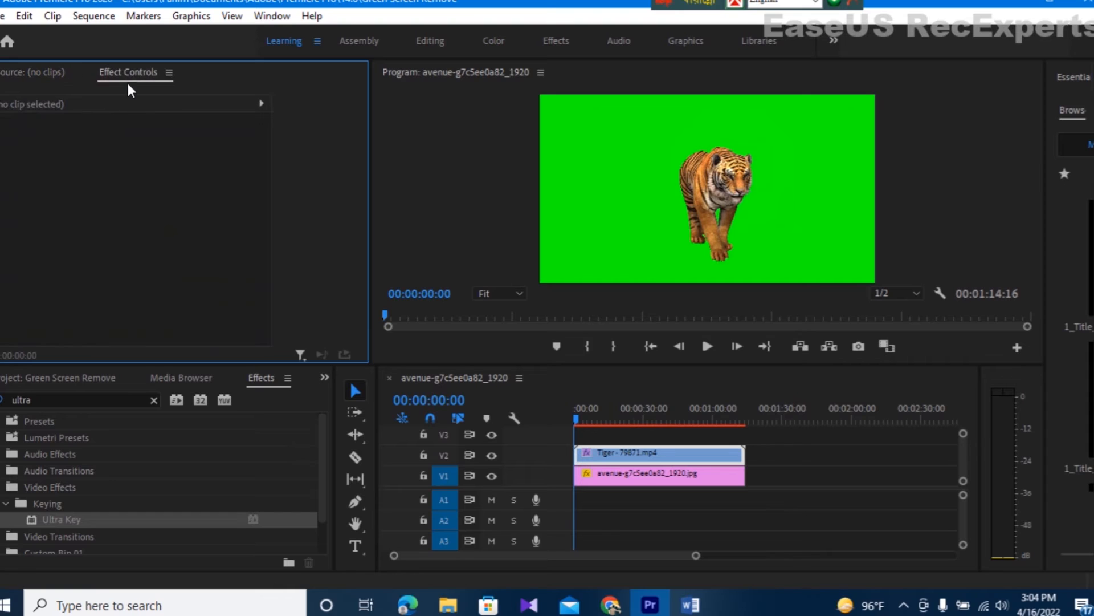
pyautogui.click(262, 104)
pyautogui.click(273, 16)
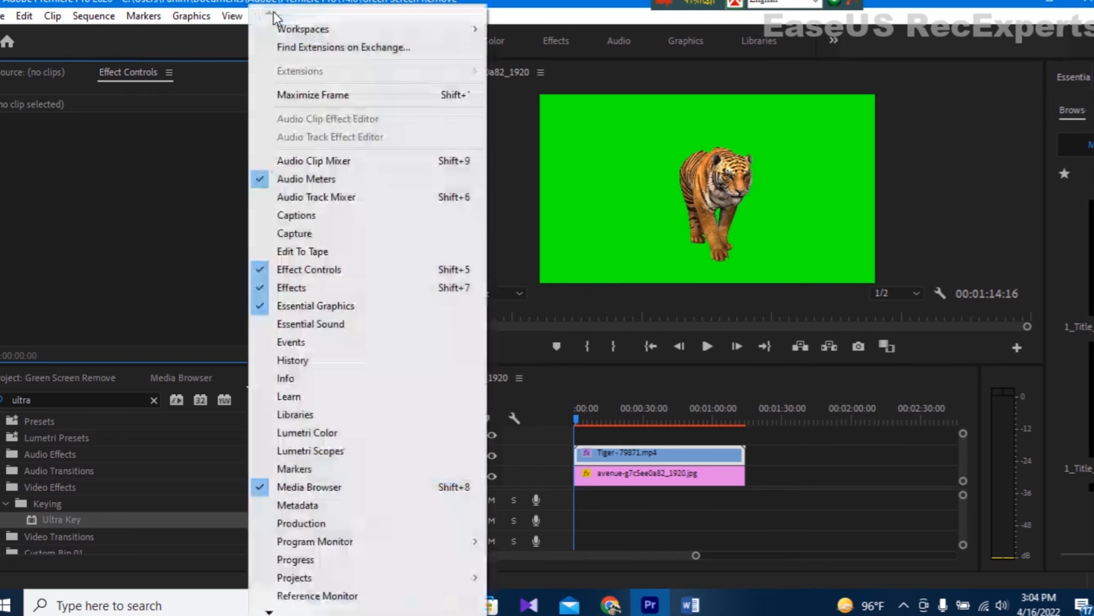
pyautogui.click(307, 275)
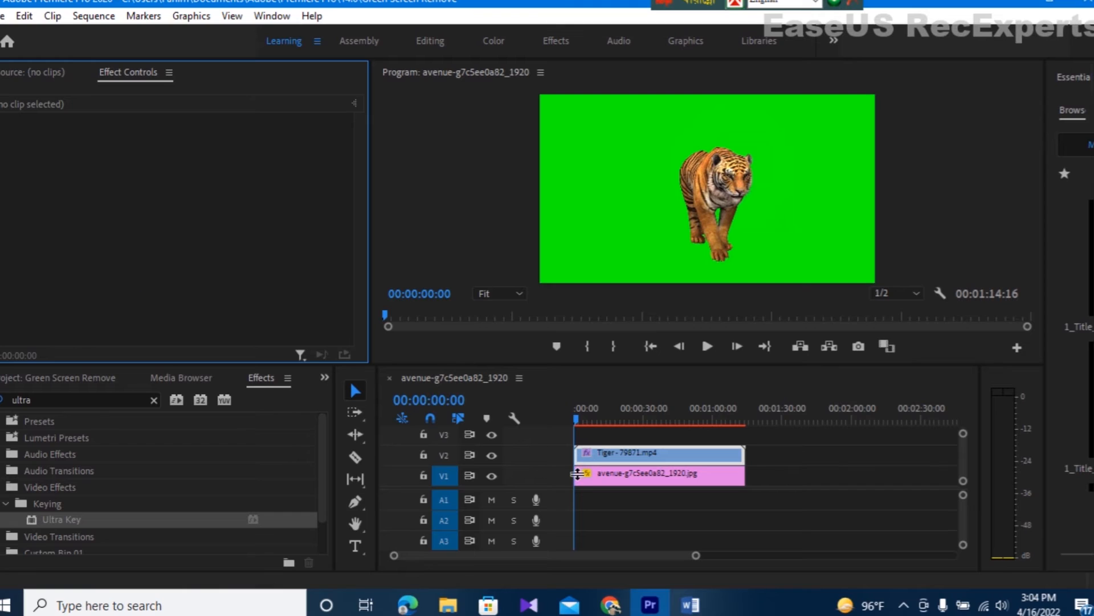
pyautogui.click(31, 74)
pyautogui.click(137, 73)
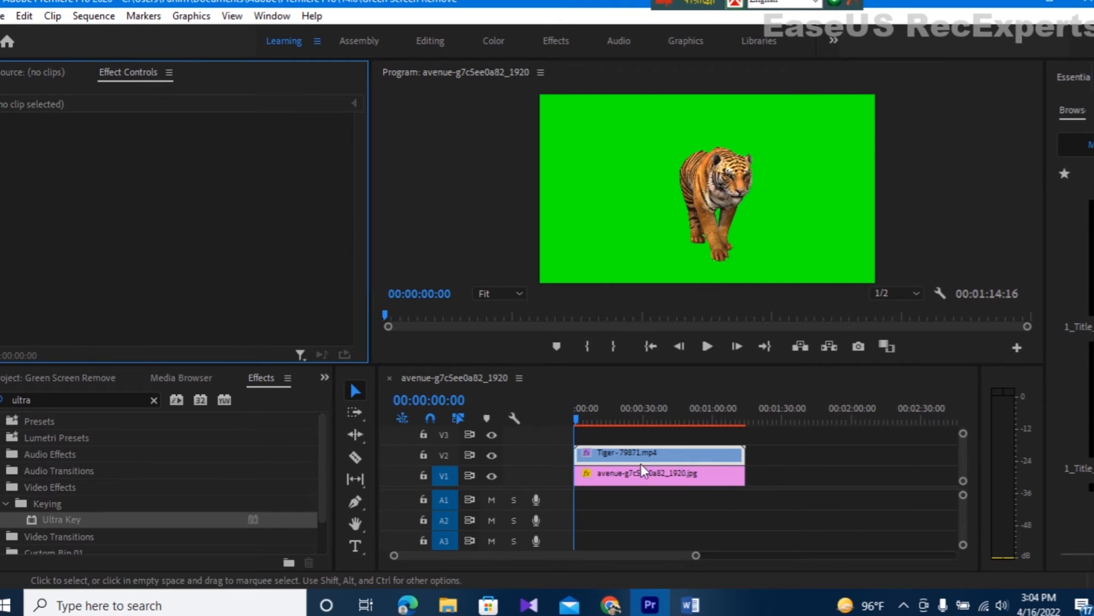
pyautogui.click(626, 448)
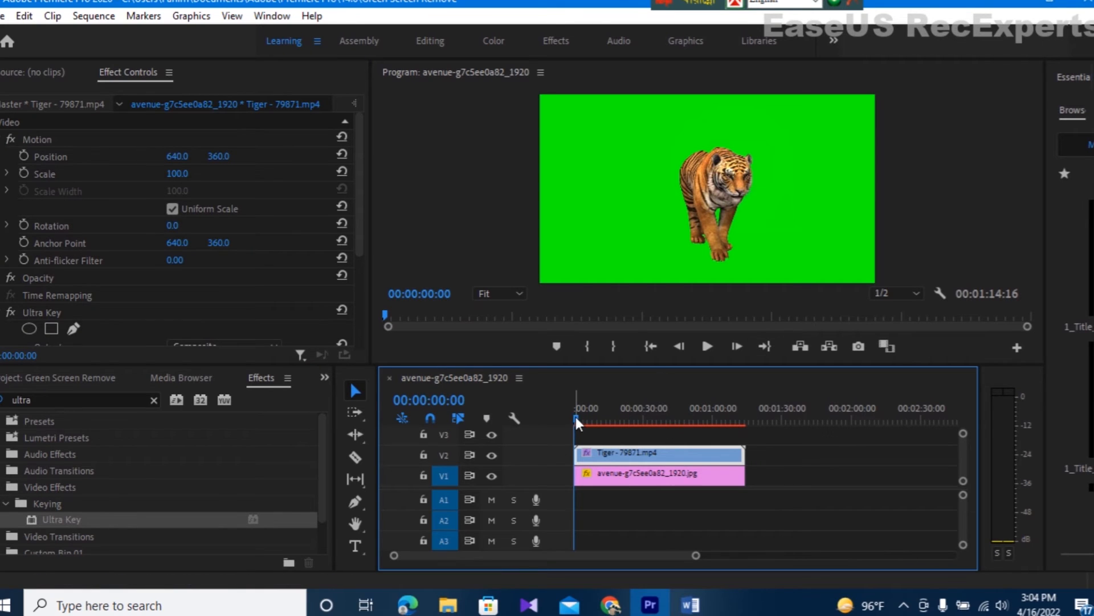
# Step: Set Ultra Key's Key Color by sampling the green background around the tiger in the program preview
pyautogui.moveTo(576, 417); pyautogui.dragTo(576, 418)
pyautogui.scroll(-3, 125, 270)
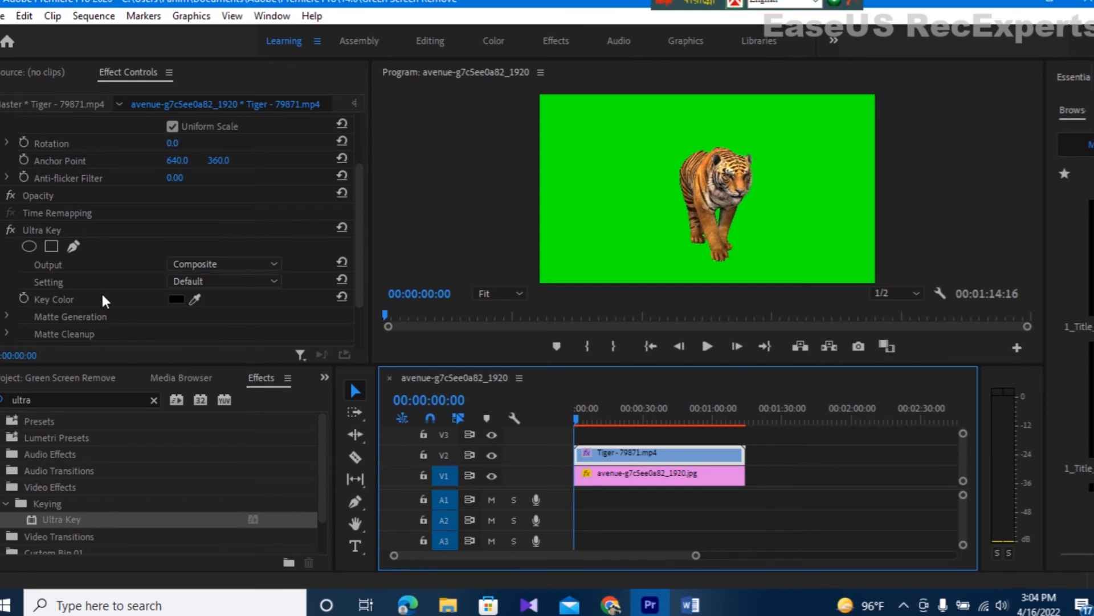
pyautogui.click(194, 298)
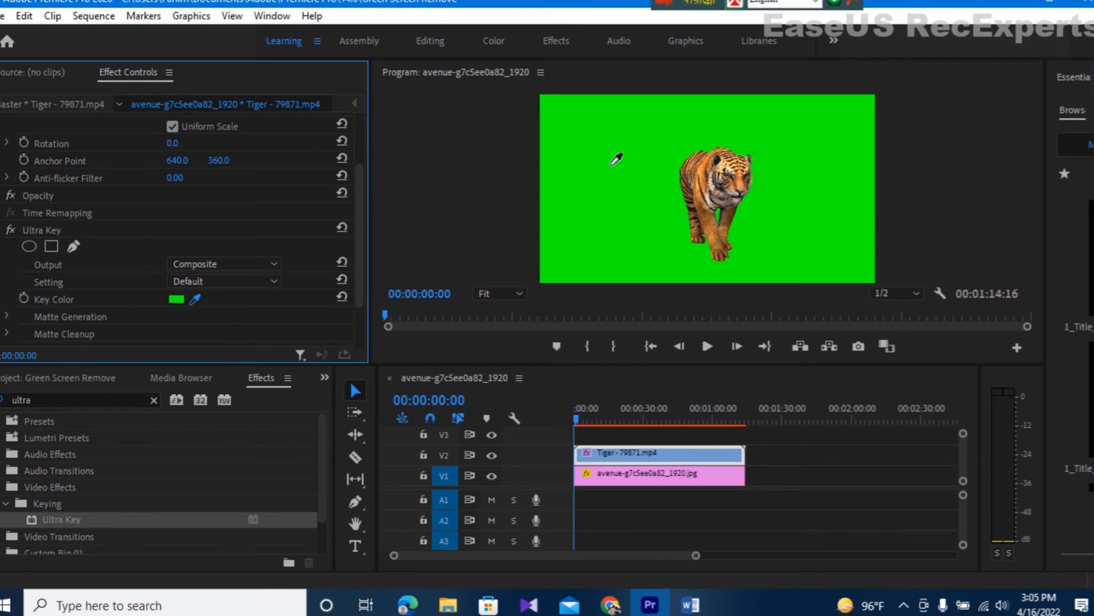
pyautogui.click(616, 160)
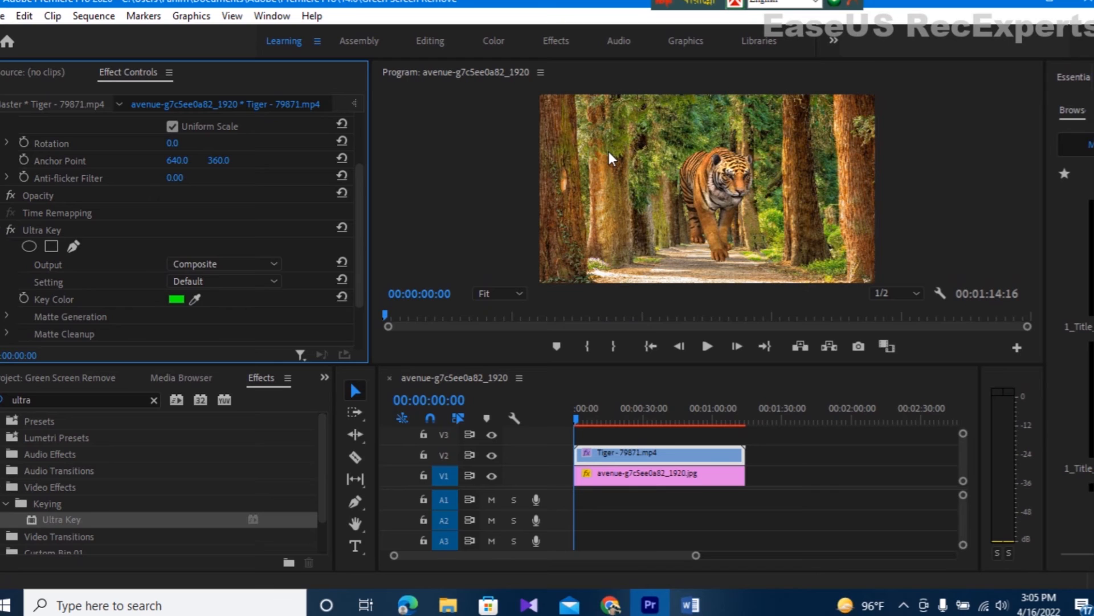
# Step: Scale the tiger clip down to about 75% and move it lower on the avenue path, to position about 593, 520
pyautogui.click(736, 180)
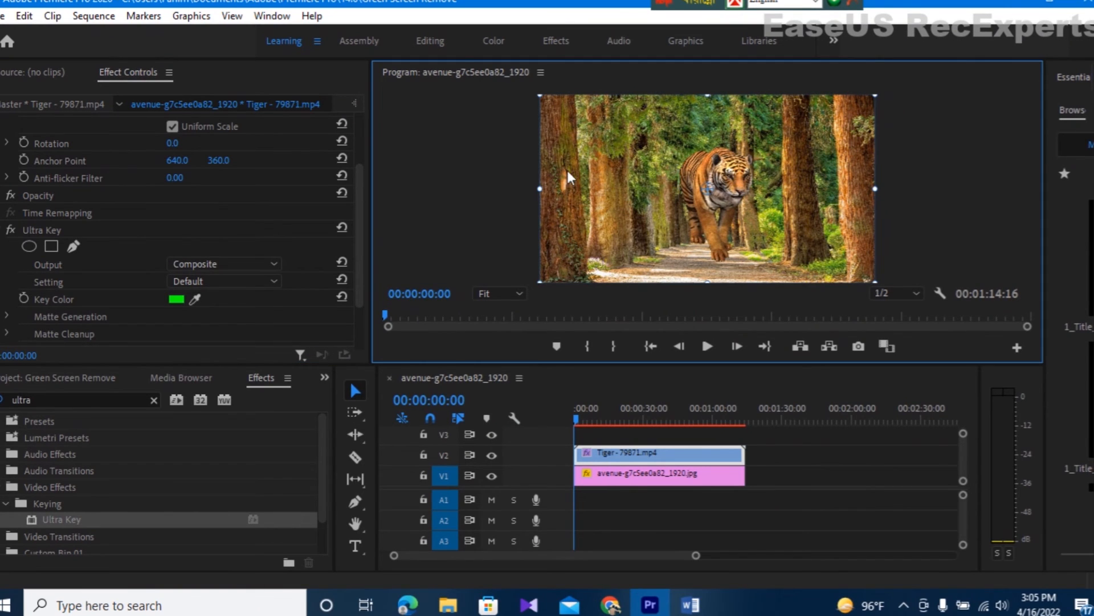
pyautogui.moveTo(551, 108); pyautogui.dragTo(614, 132)
pyautogui.moveTo(715, 163); pyautogui.dragTo(702, 204)
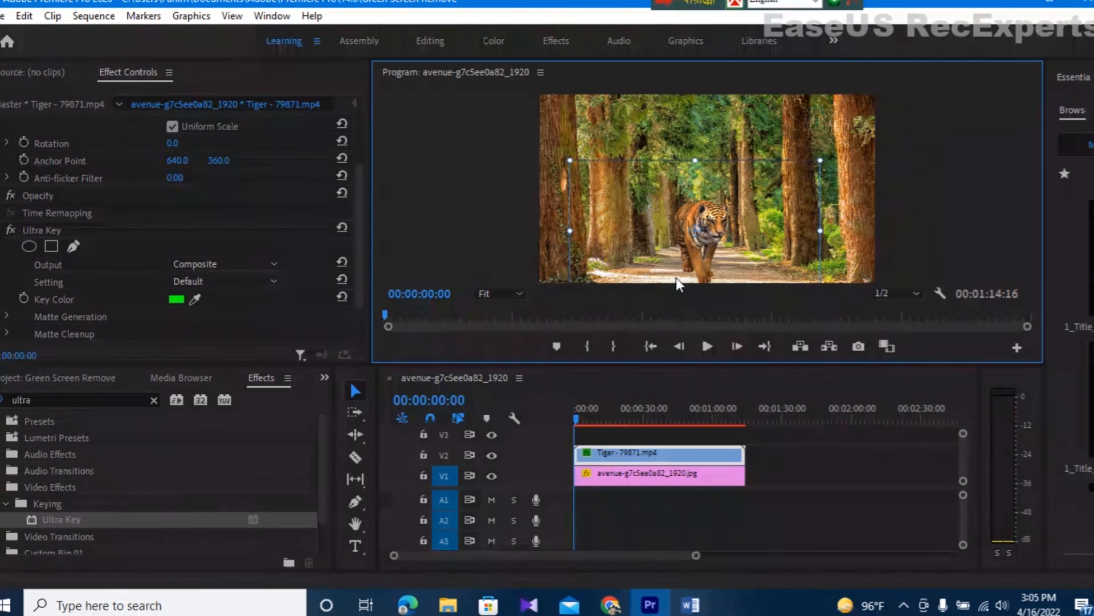
pyautogui.click(911, 200)
# Step: Play the keyed composite from the start for about 15 seconds to check the tiger against the avenue
pyautogui.click(764, 130)
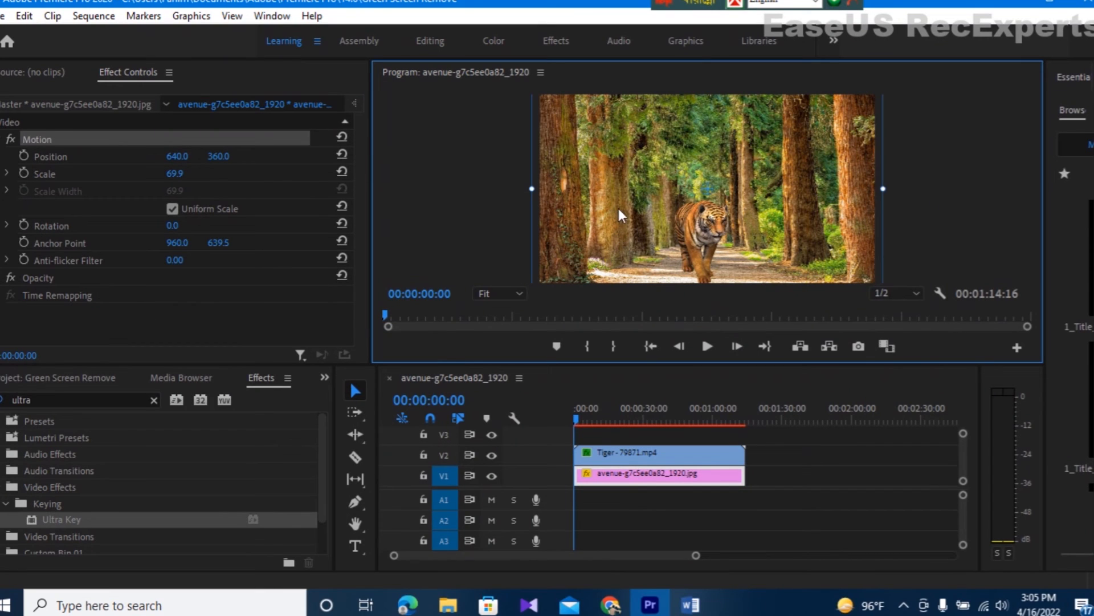
pyautogui.click(551, 422)
pyautogui.click(707, 349)
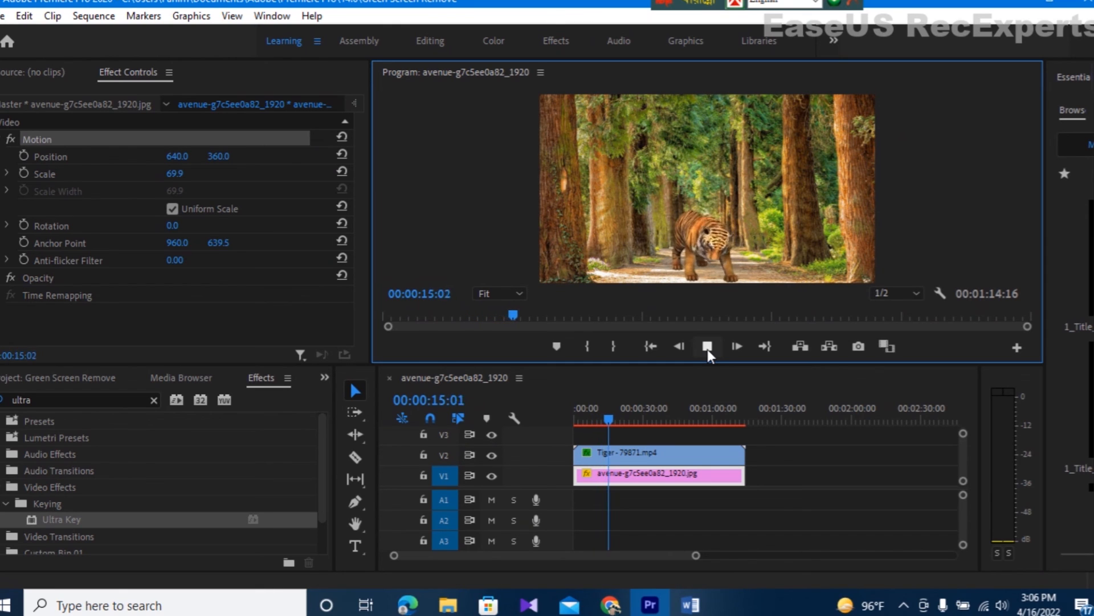
pyautogui.click(706, 347)
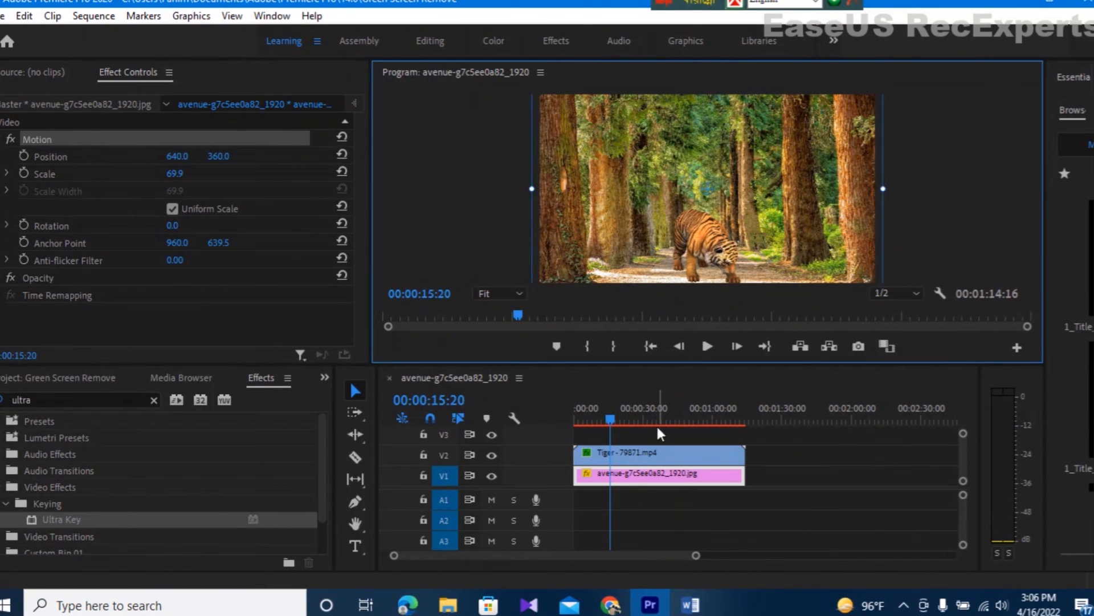
# Step: Shrink the tiger clip further to about 67% scale and move it down to position about 596, 555
pyautogui.click(643, 450)
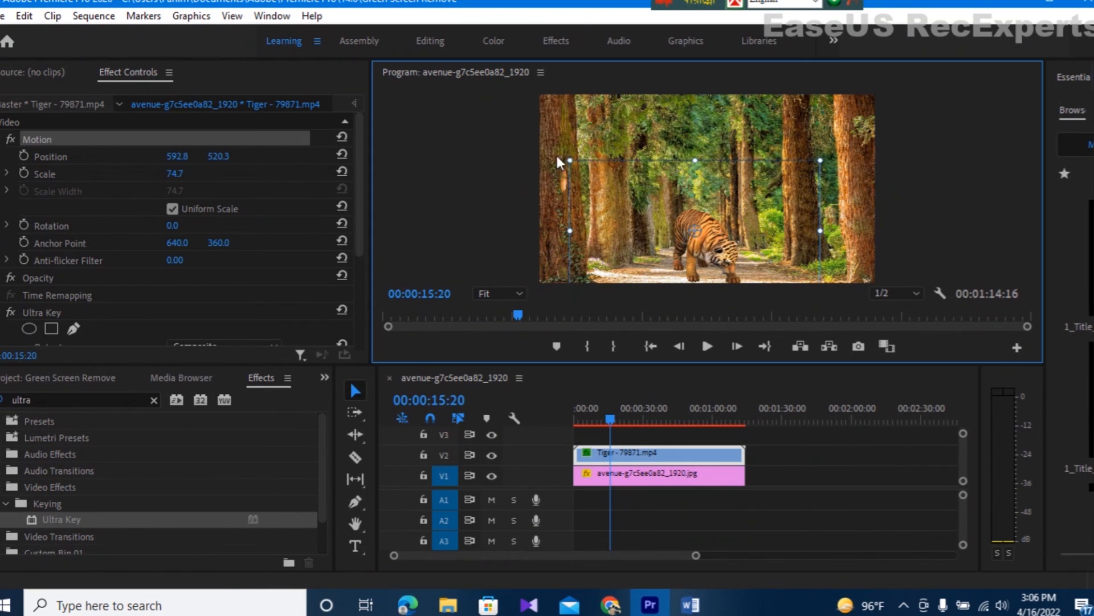
pyautogui.moveTo(558, 161); pyautogui.dragTo(572, 168)
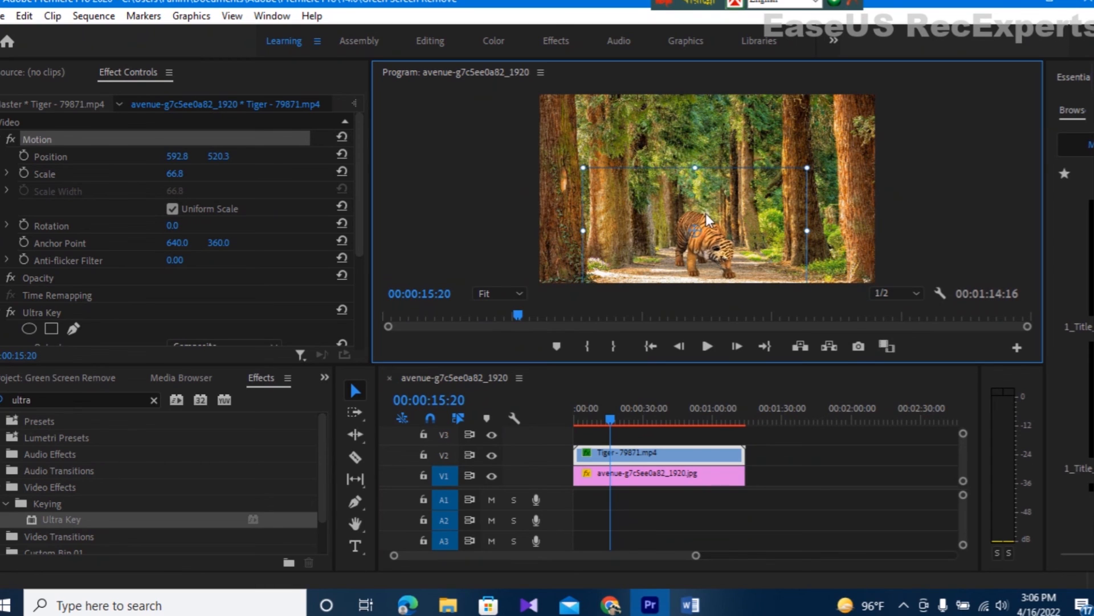
pyautogui.moveTo(705, 213); pyautogui.dragTo(707, 221)
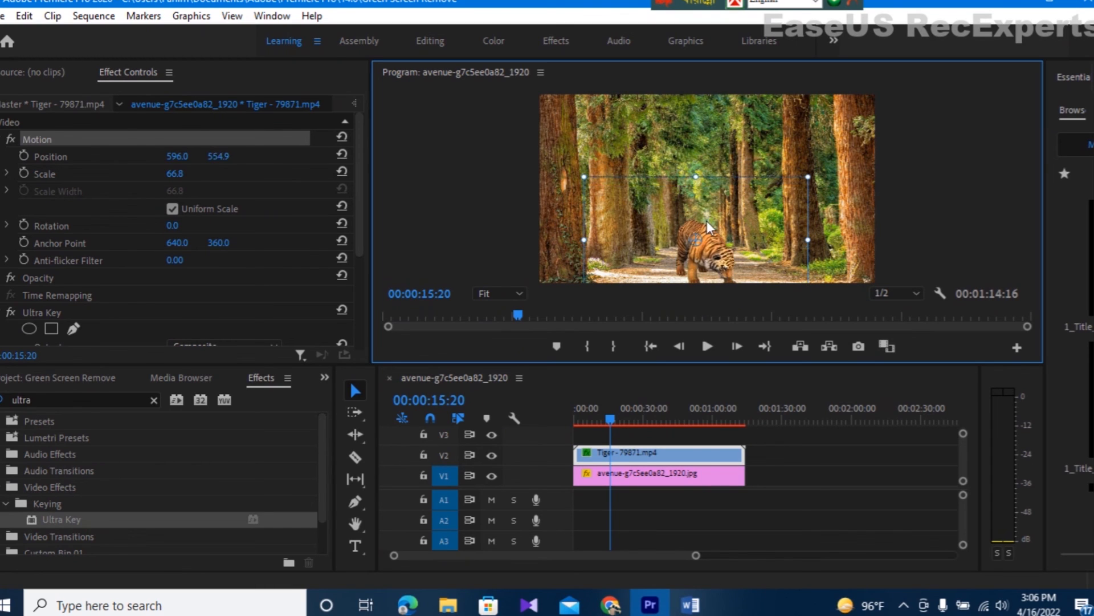
# Step: Return the playhead to near the sequence start and play back the resized tiger over the avenue
pyautogui.moveTo(609, 421); pyautogui.dragTo(577, 421)
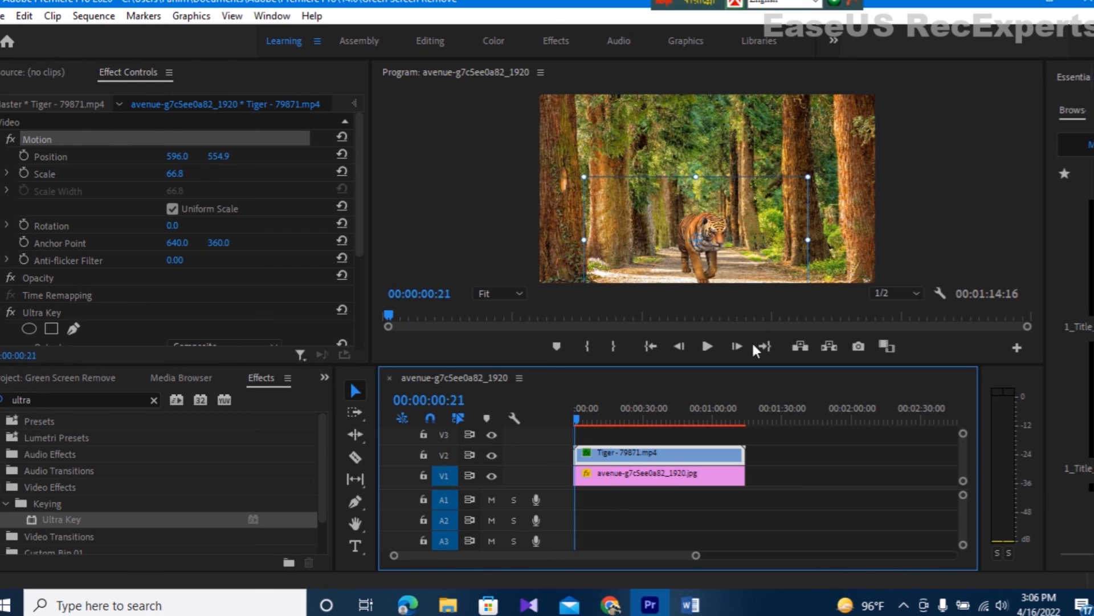
pyautogui.click(706, 346)
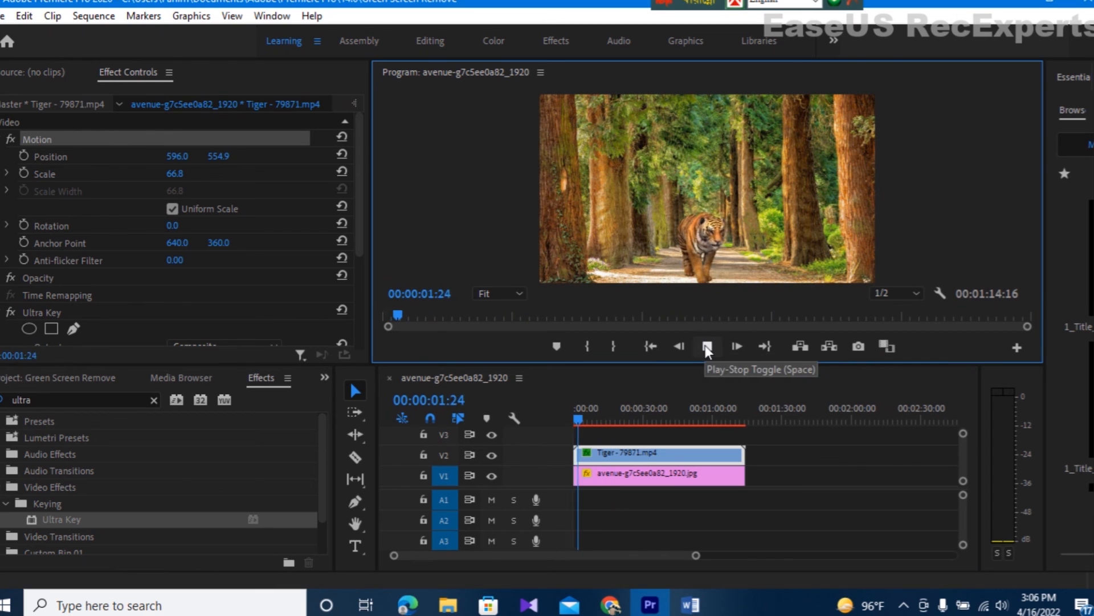